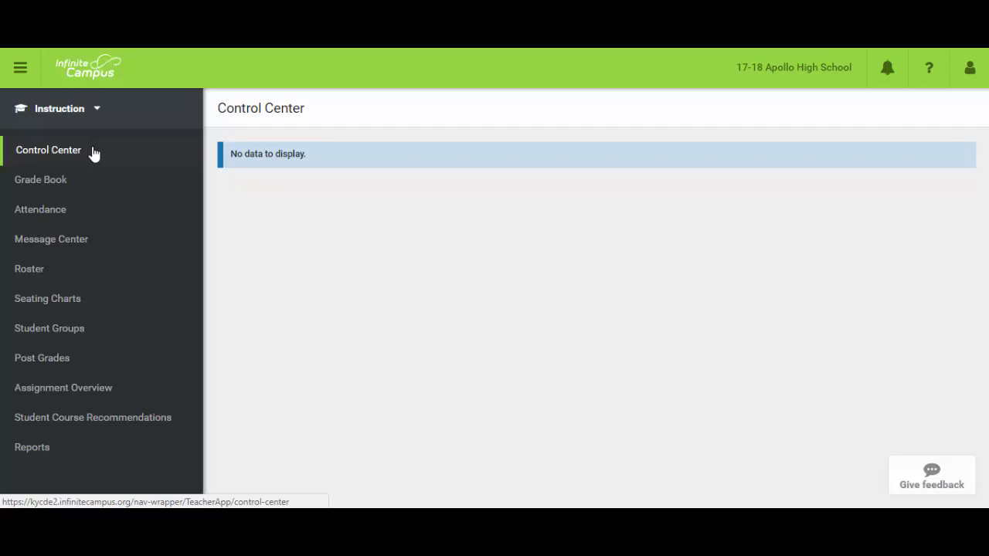
Go to the Message Center from the Instruction sidebar and begin a new class message.
click(78, 253)
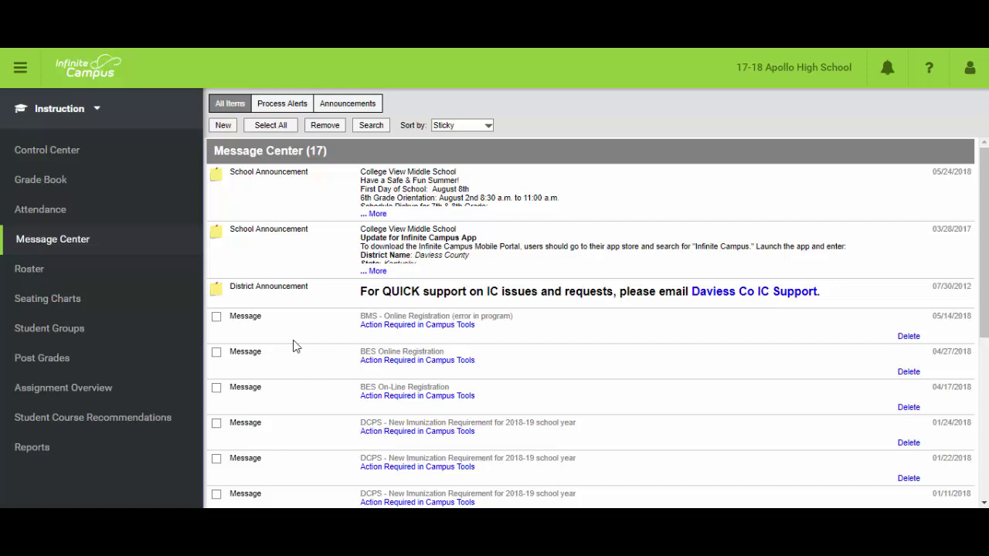
click(224, 126)
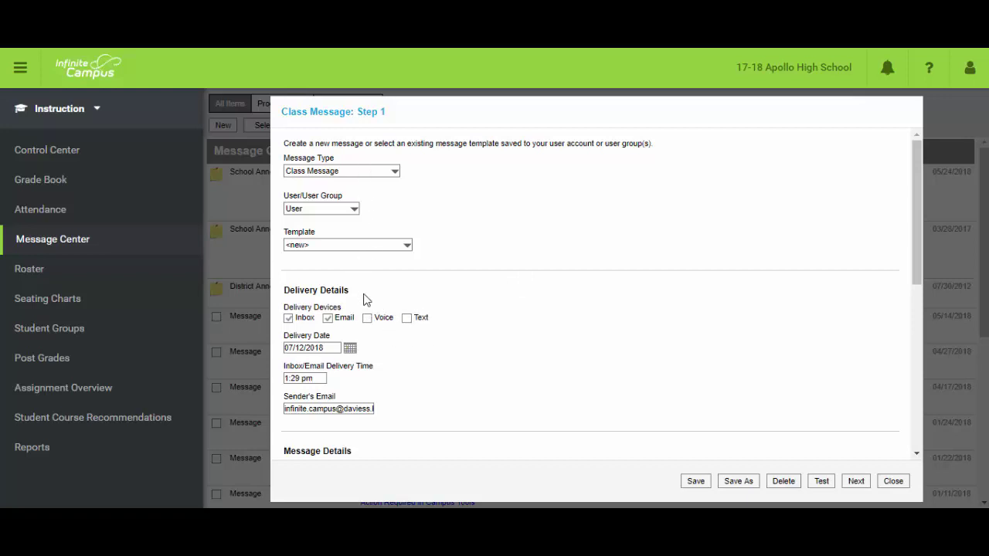
Review the Message Type, User Group and Template options, keeping Class Message, User and <new>.
click(371, 174)
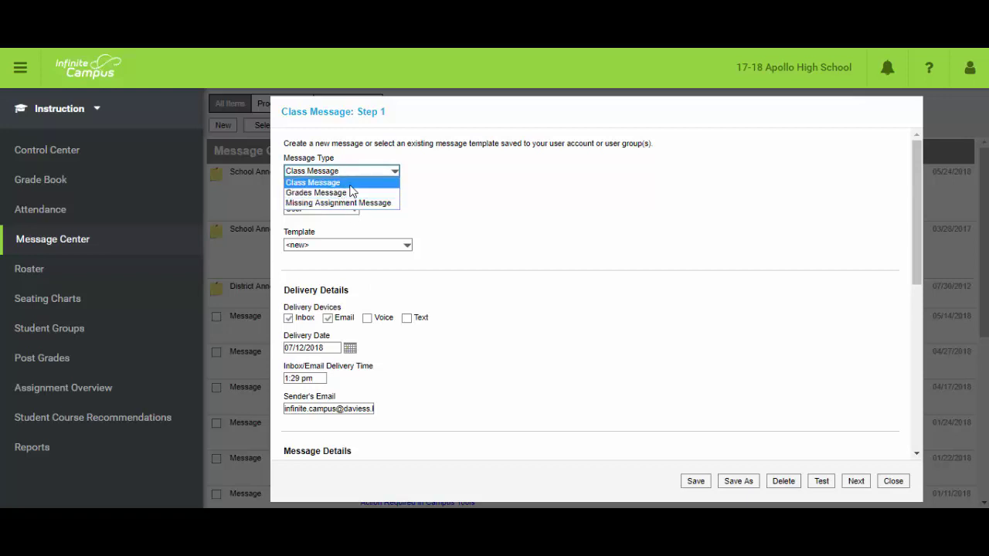
click(364, 183)
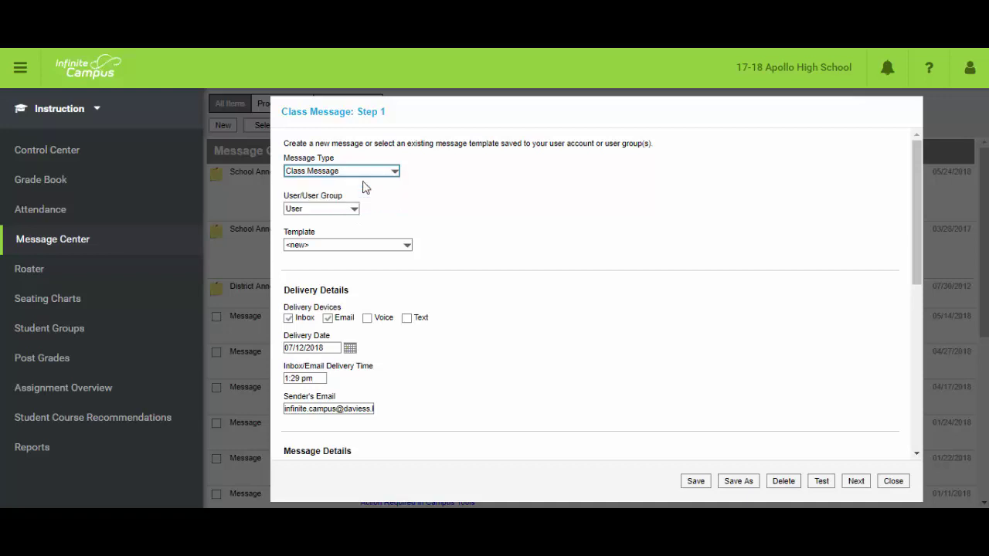
click(307, 212)
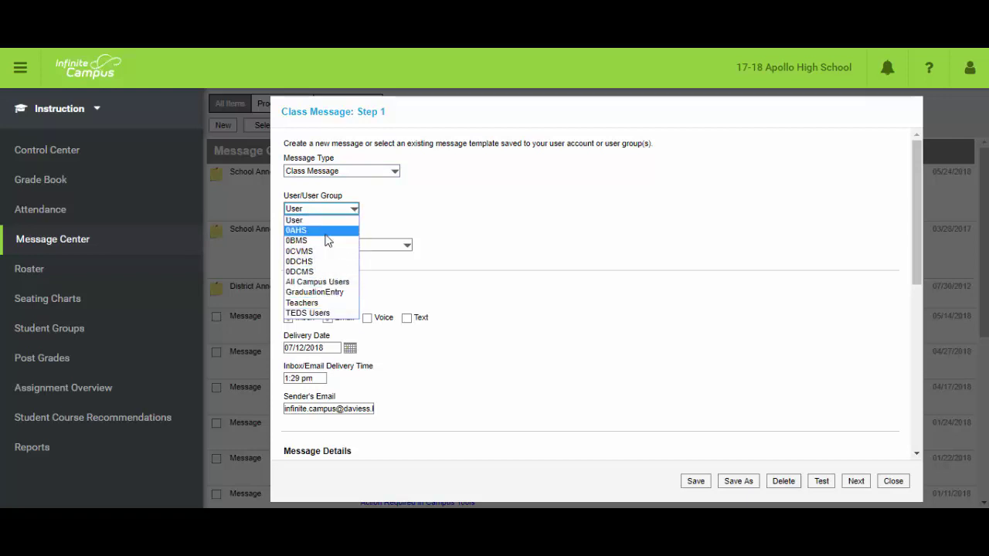
click(372, 215)
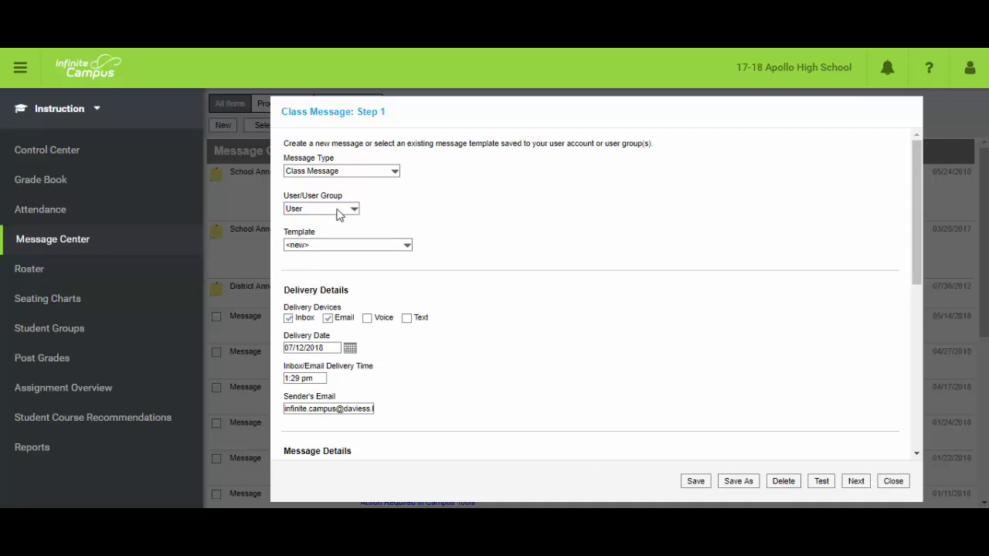
click(325, 246)
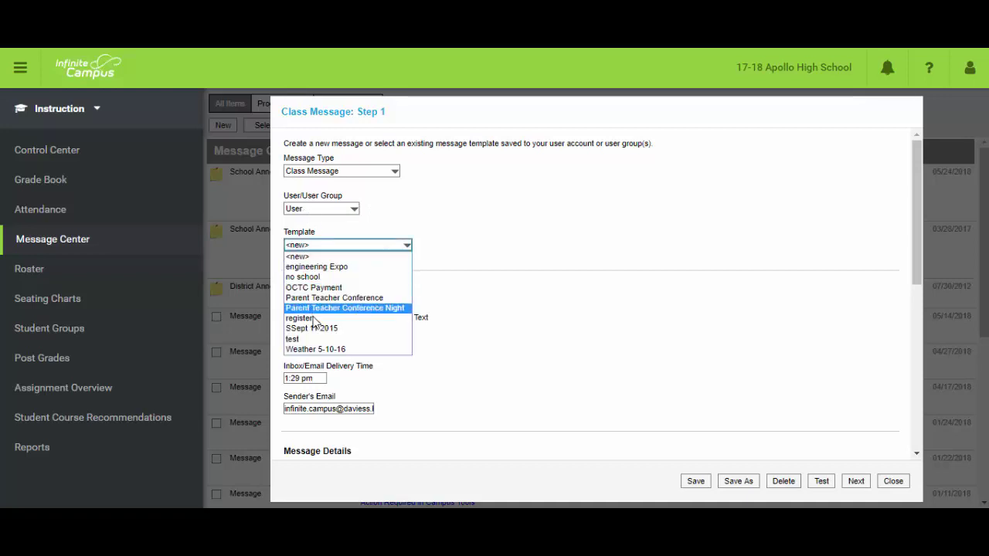
click(315, 259)
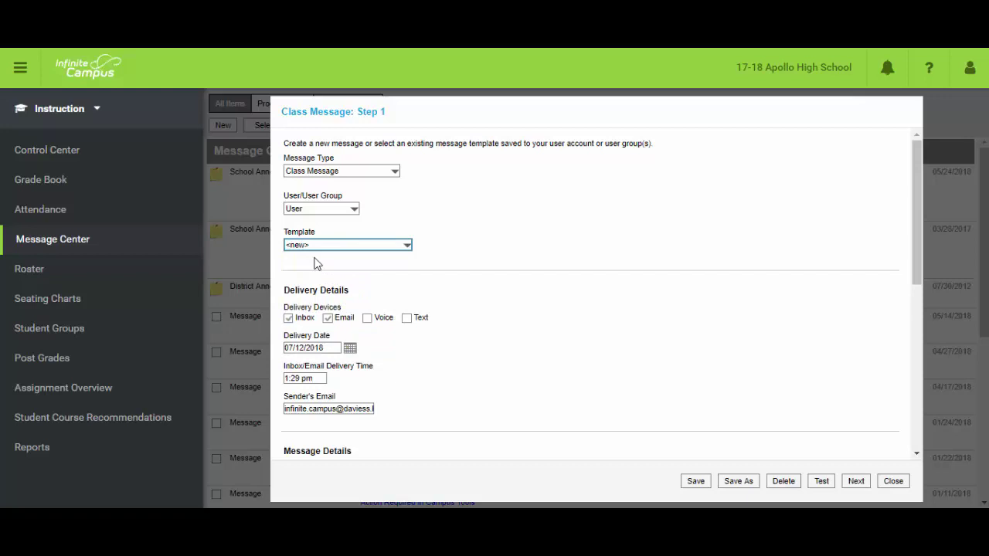
scroll(478, 253, down, 2)
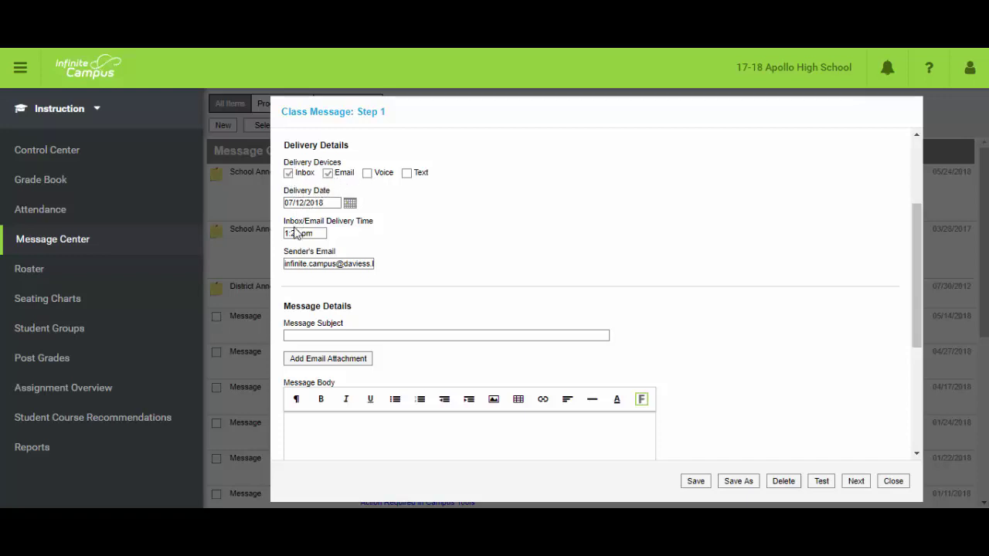
Add Voice and Text to the Inbox and Email delivery devices, then put the cursor in Message Subject.
click(368, 174)
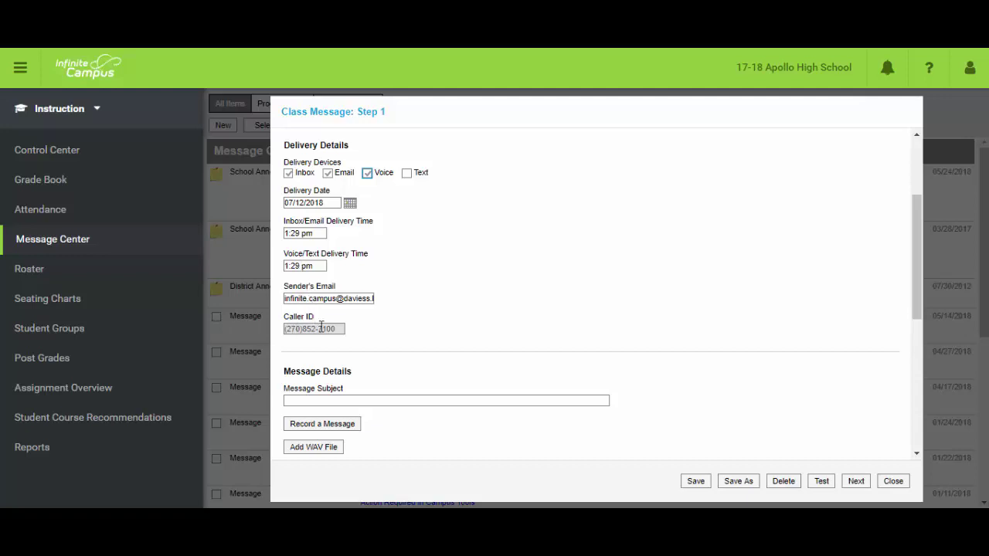
click(407, 174)
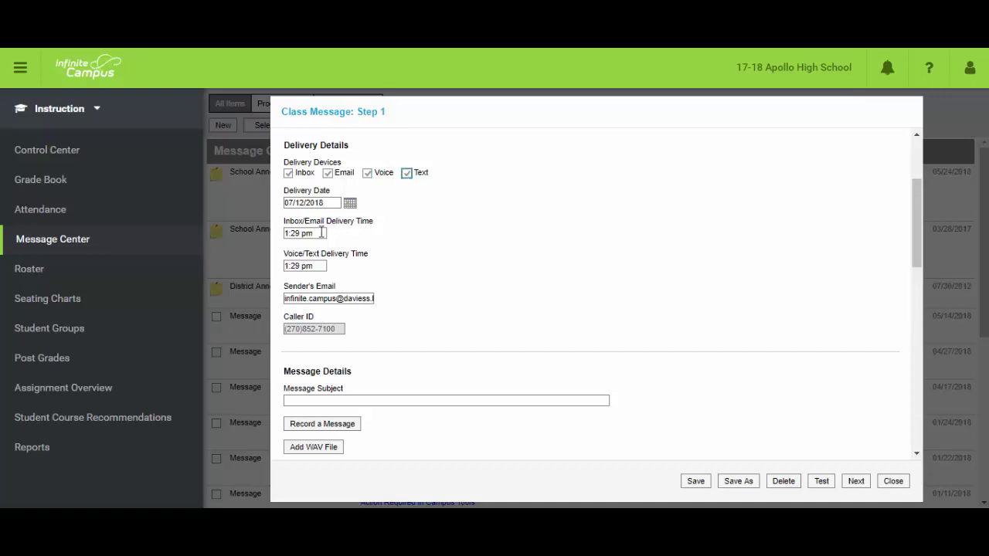
scroll(463, 289, down, 5)
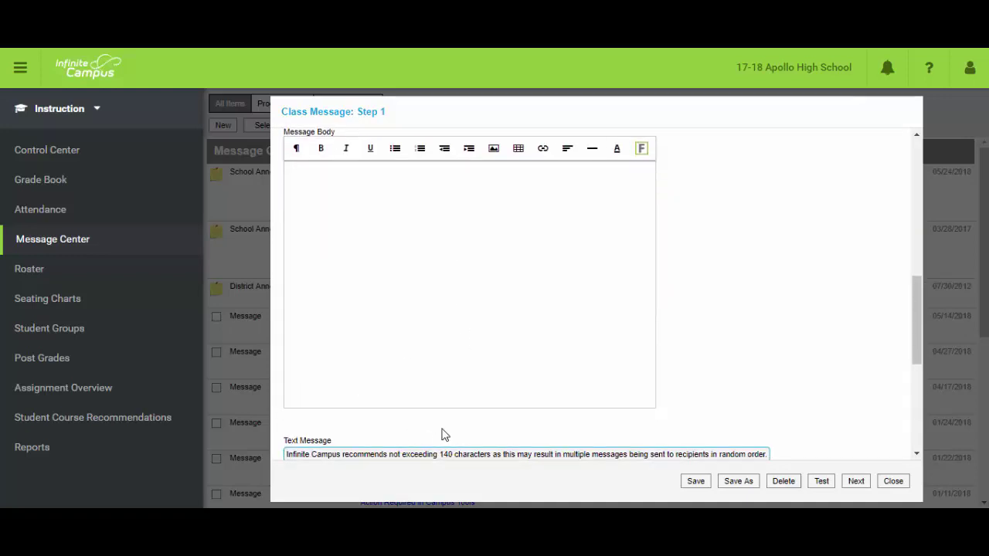
scroll(443, 432, up, 4)
scroll(448, 424, up, 3)
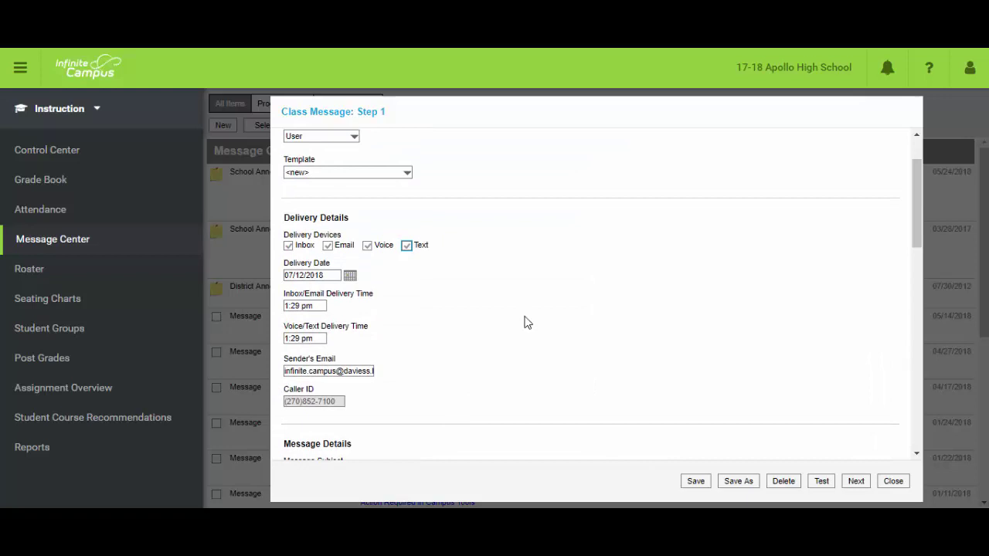
scroll(538, 296, down, 3)
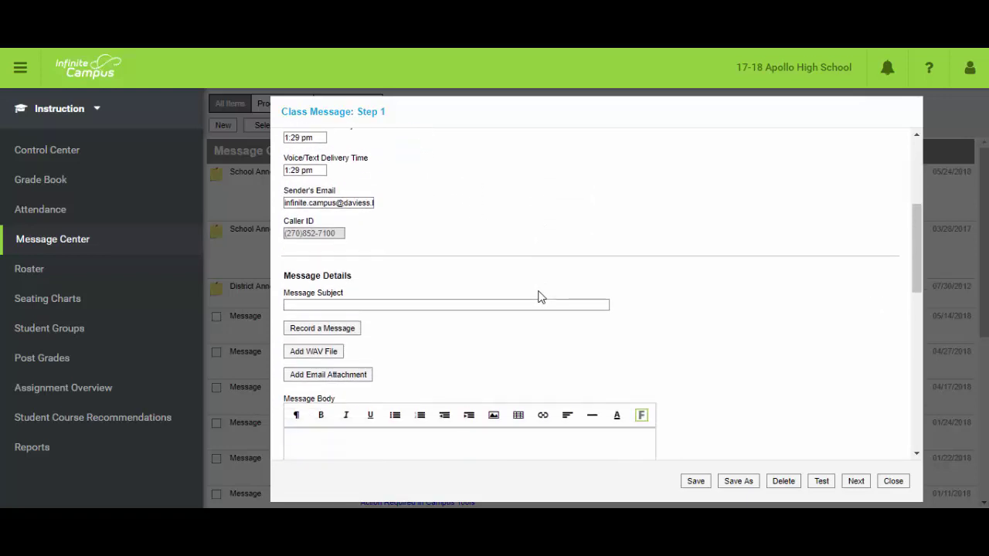
scroll(540, 296, down, 2)
click(345, 182)
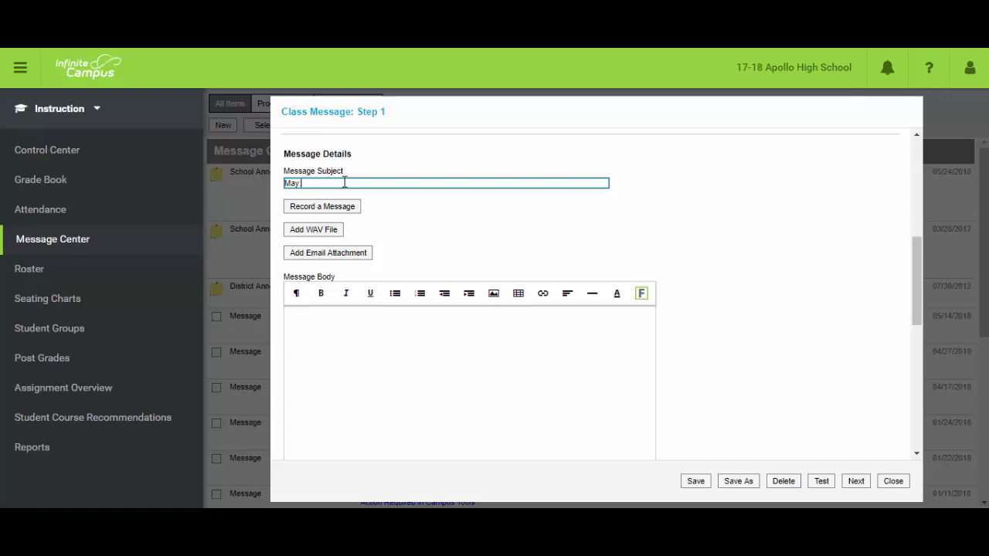
Enter 'May: Welcome Back' as the message subject.
text(Wel)
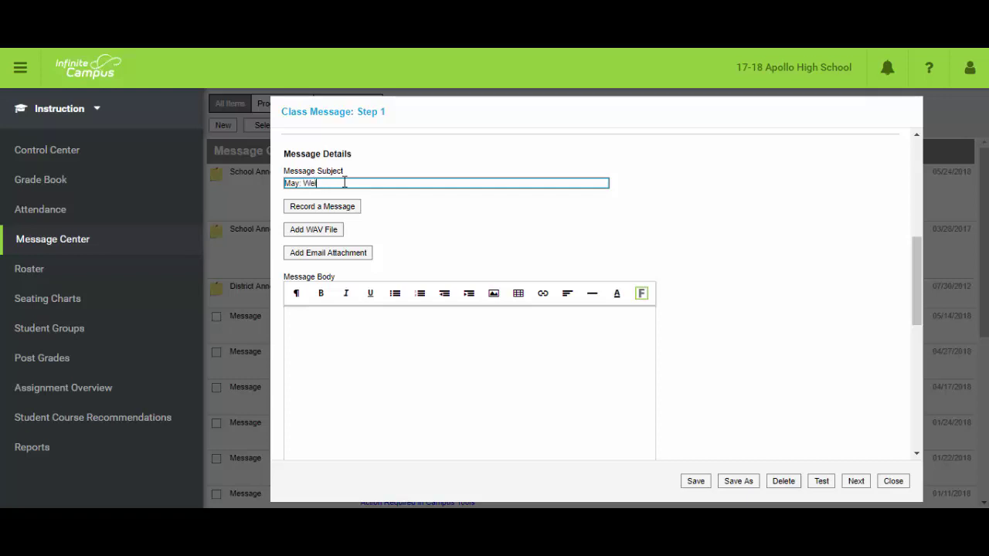
text(come Back)
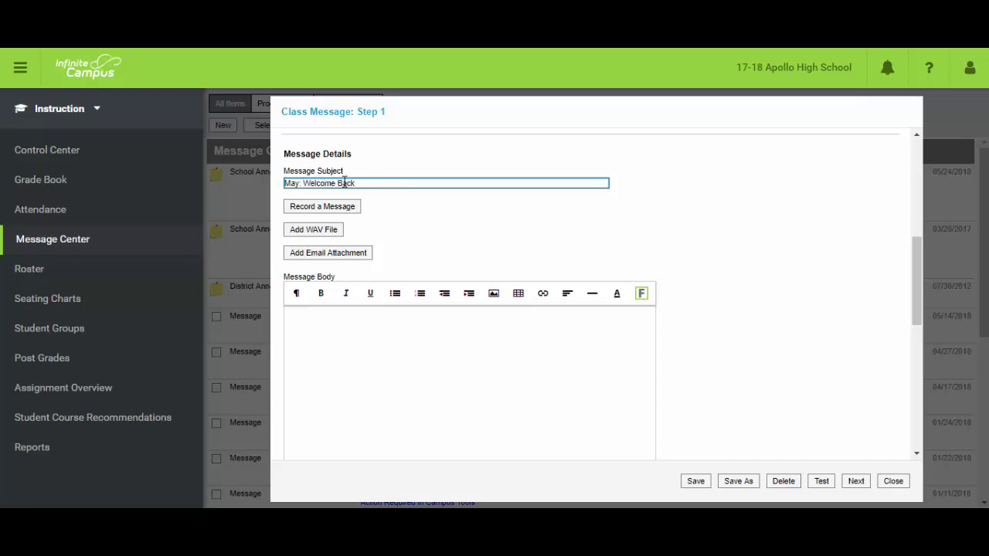
key(Tab)
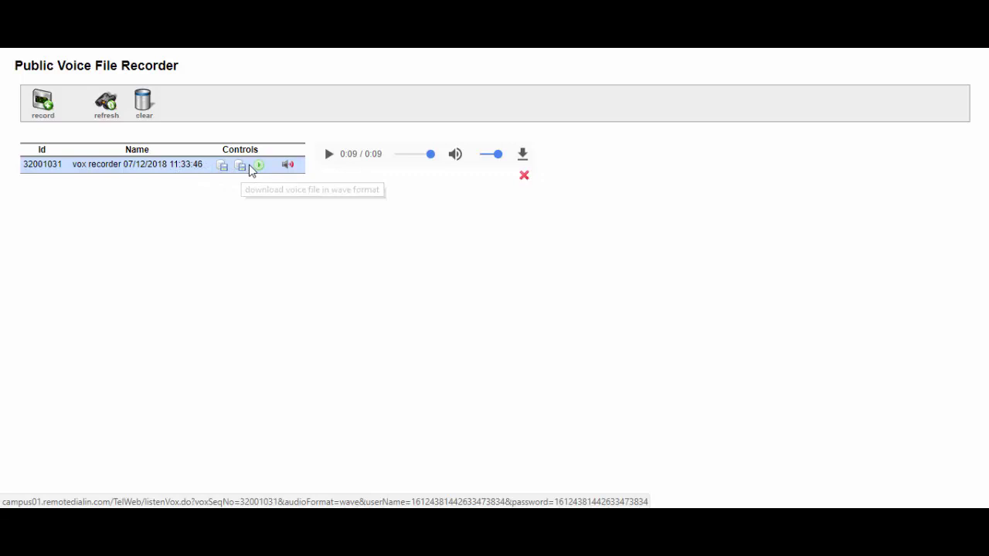
Play back recording 32001031 and download it as 32001031.wav.
click(259, 166)
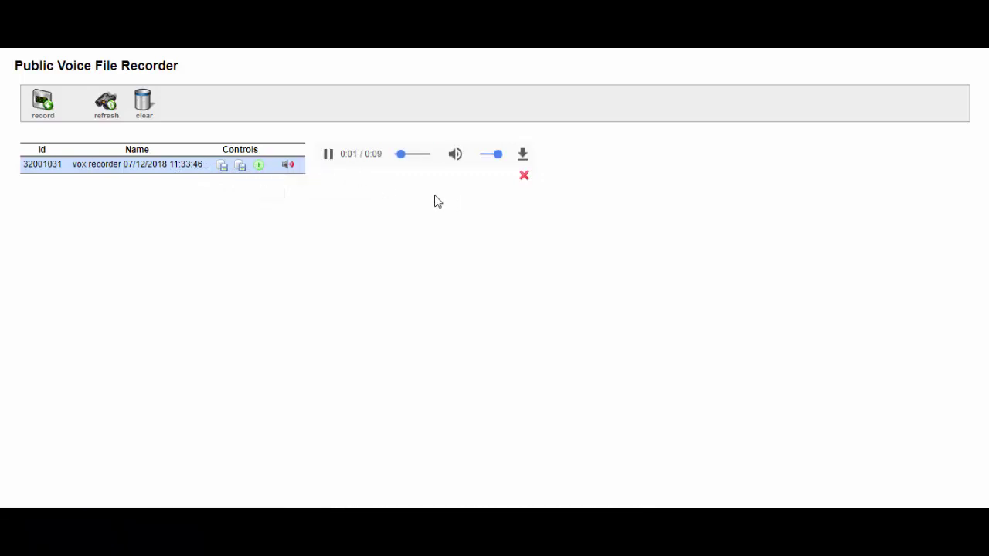
click(328, 156)
click(239, 167)
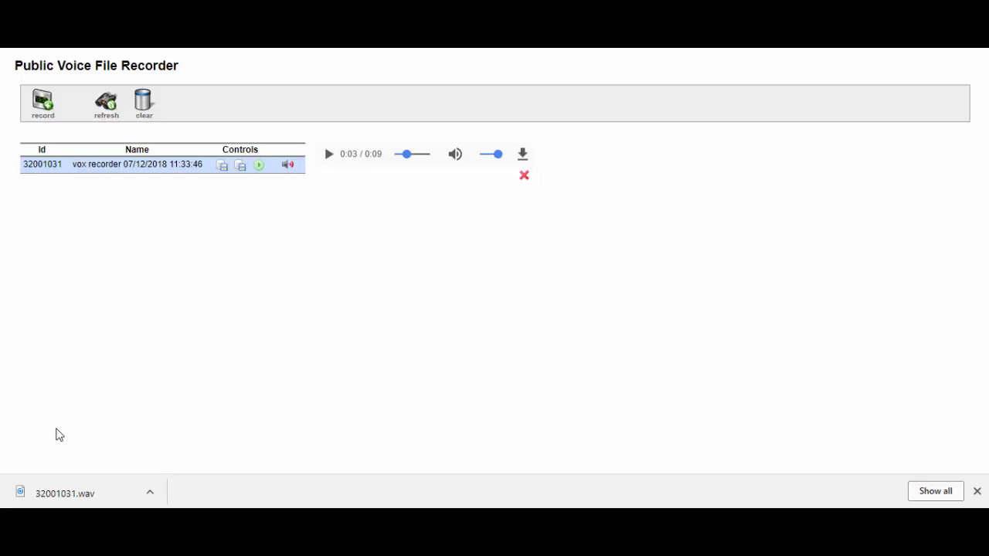
click(977, 491)
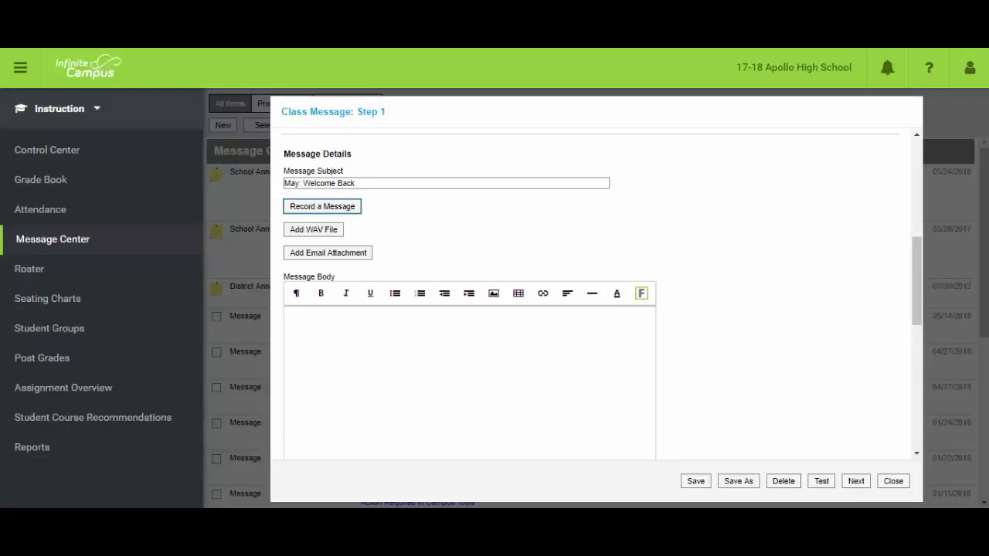
Attach the 32001031.wav recording as the message's voice file.
click(313, 230)
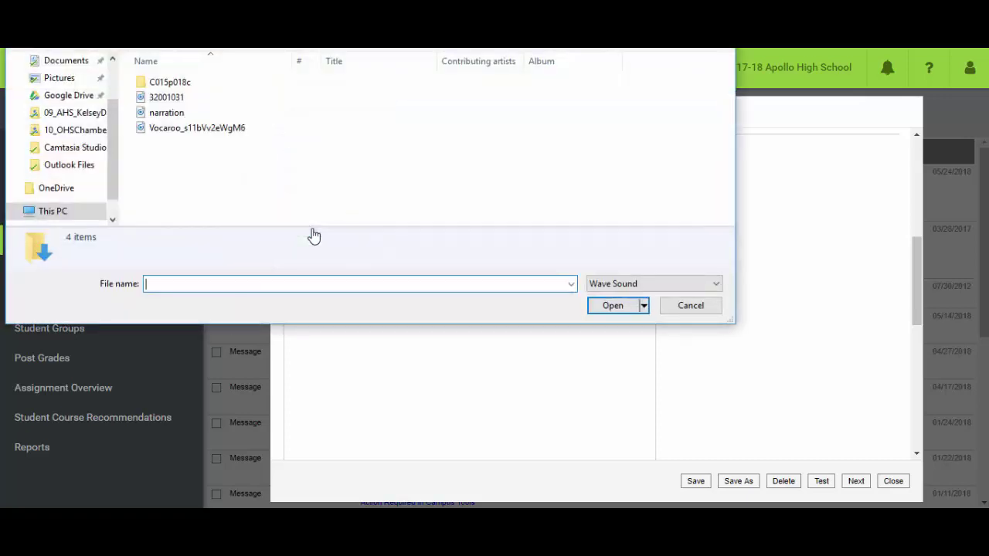
click(160, 98)
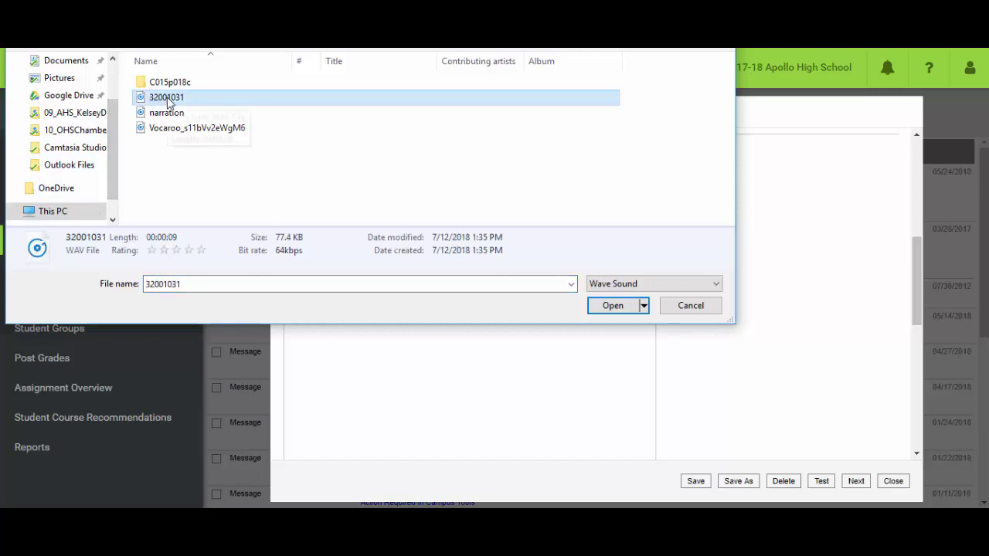
click(613, 306)
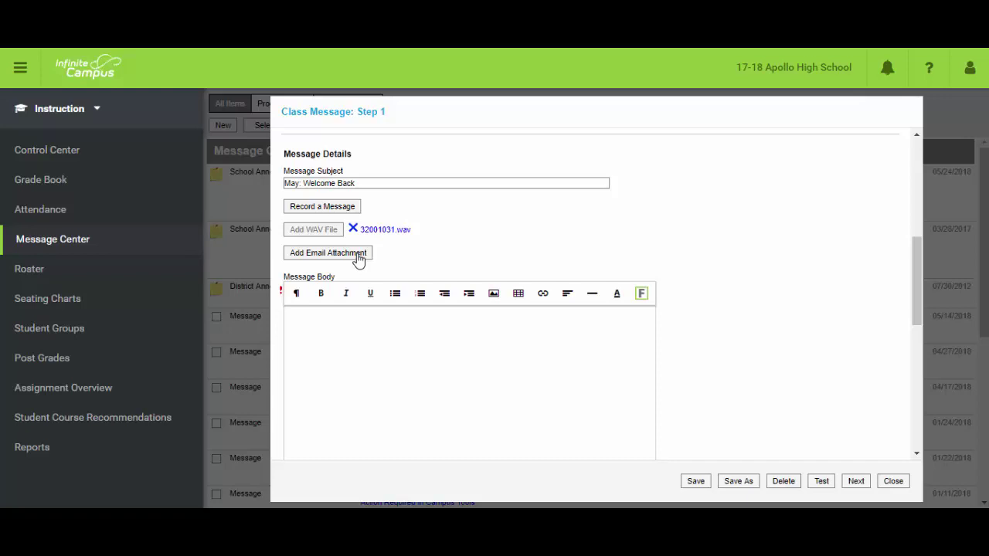
Type three lines of placeholder text in the Message Body, followed by a blank line.
scroll(359, 259, up, 2)
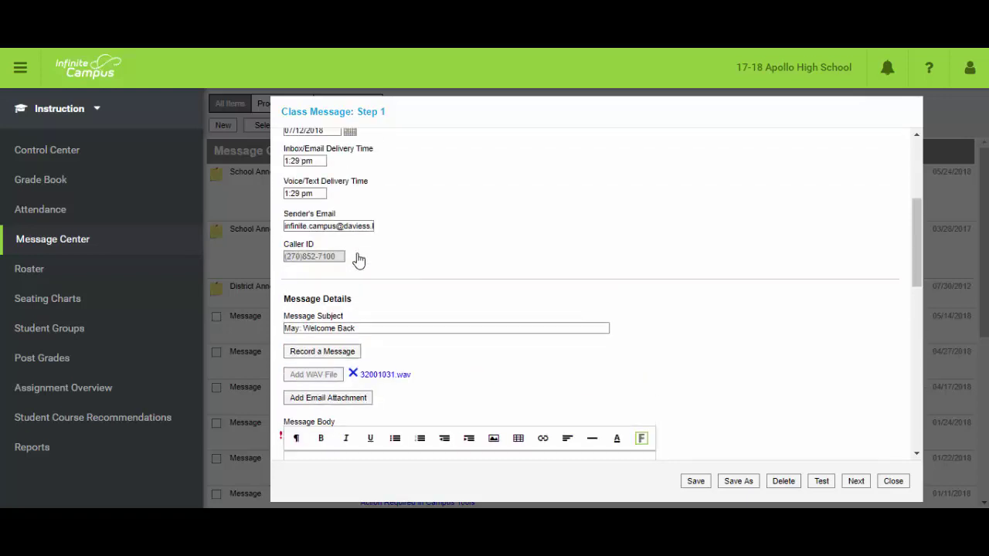
scroll(373, 288, up, 3)
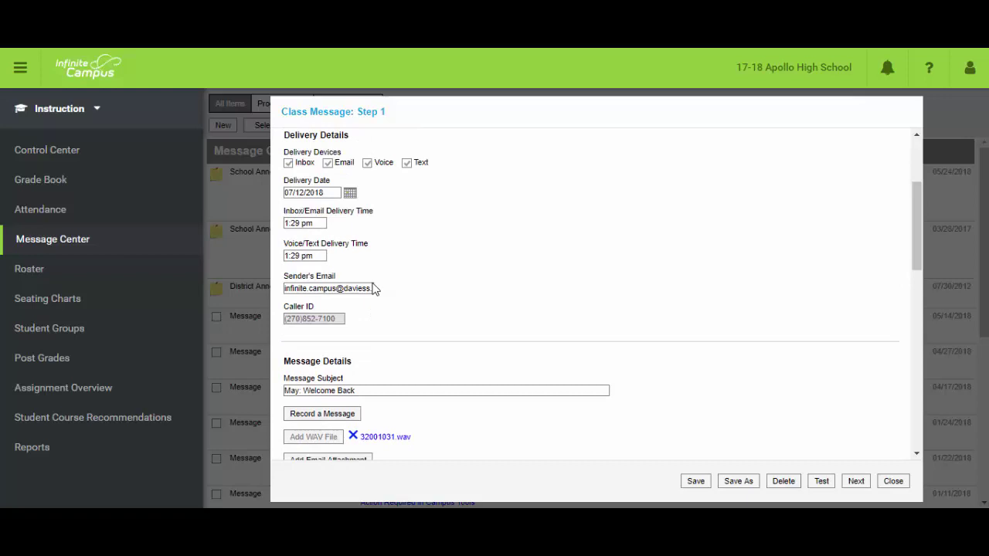
scroll(372, 288, down, 5)
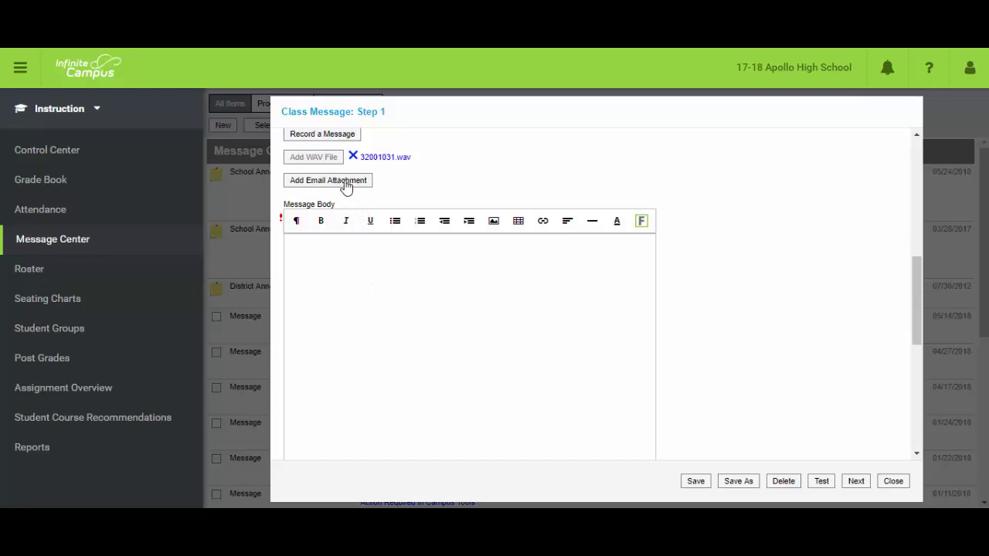
click(382, 260)
text(lkjal;s lslj ad)
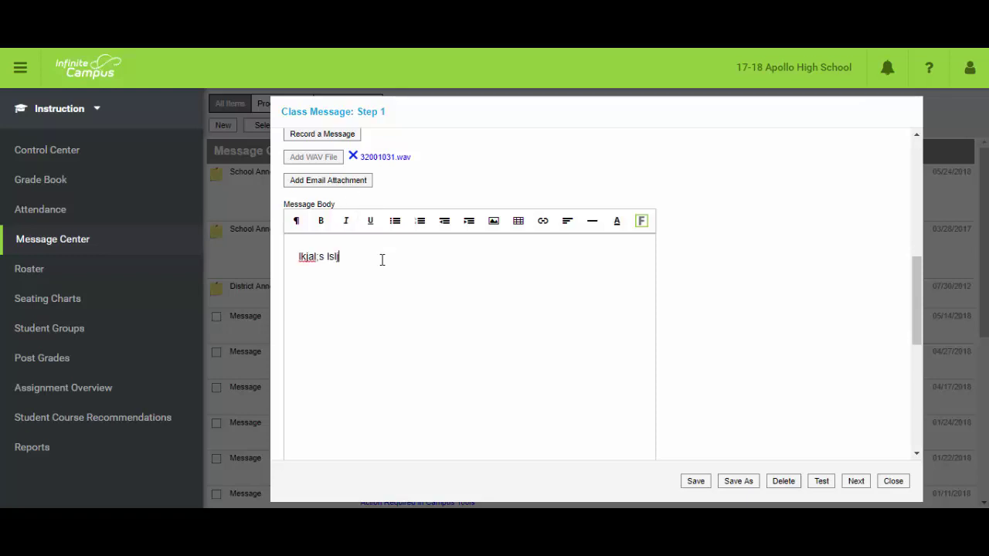
key(Return)
text(adl a;lksdjf lkadj)
key(Return)
text(al;kdsjf l;aksdj)
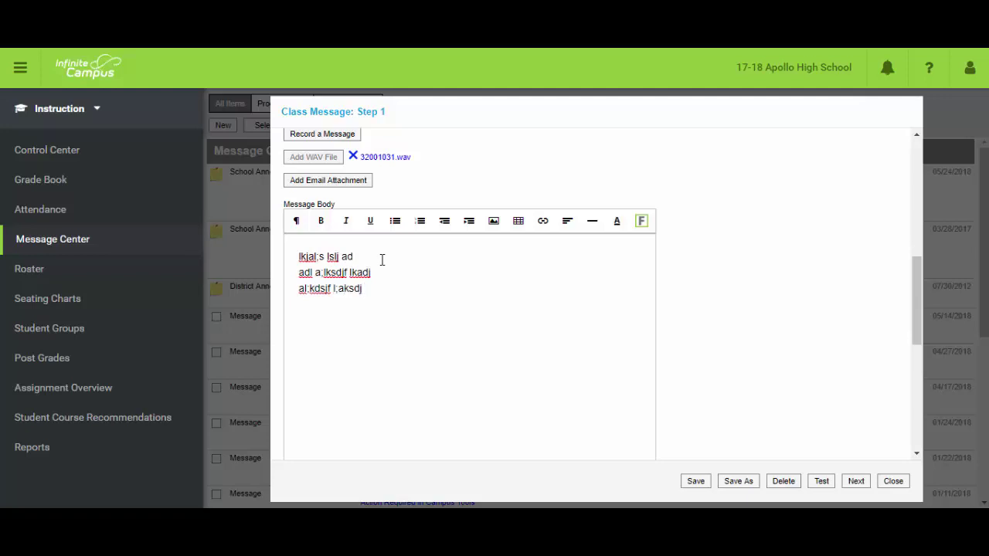
key(Return)
key(Return)
Add a fourth line of placeholder text at the end of the message body.
scroll(382, 260, up, 3)
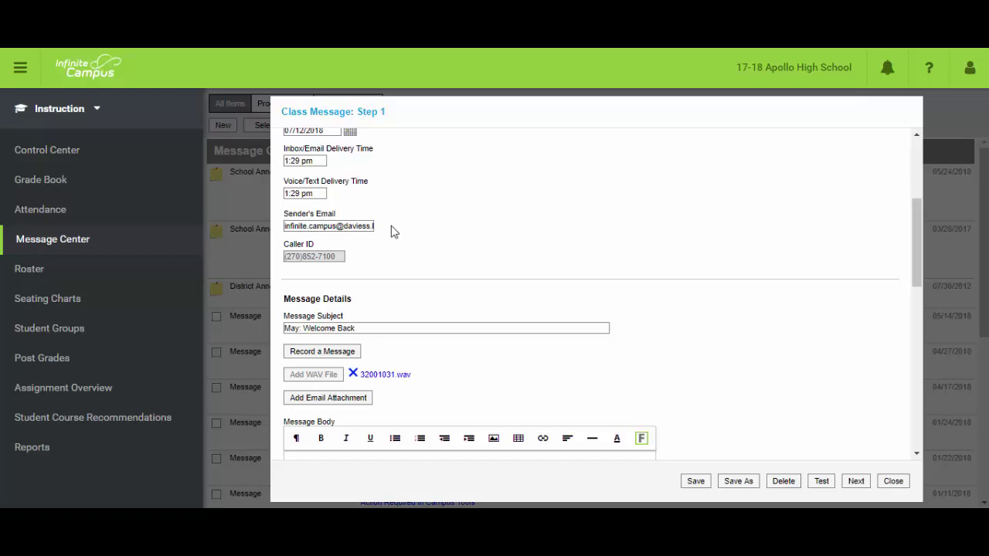
scroll(452, 227, down, 5)
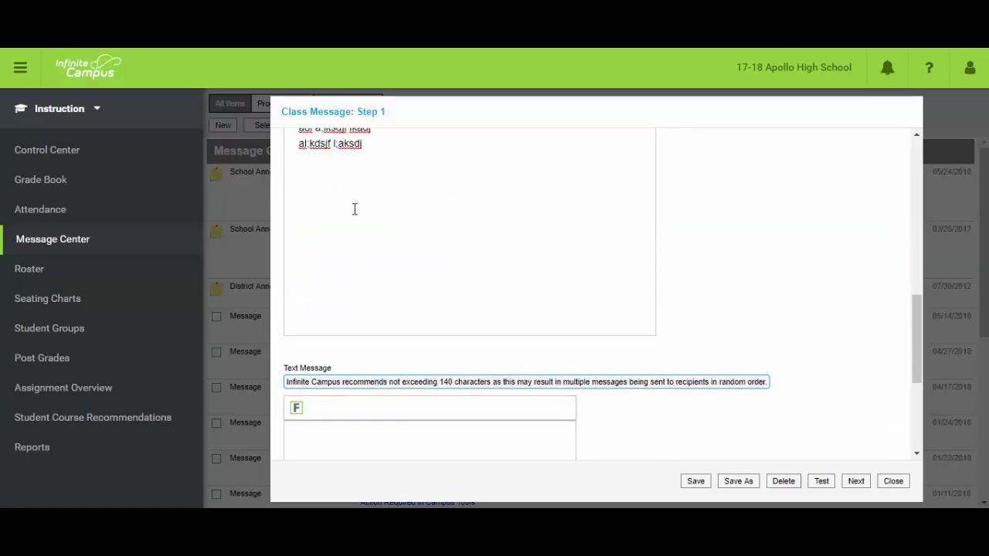
click(355, 210)
text(lajsdl;fja ;lkdsf;l asdll)
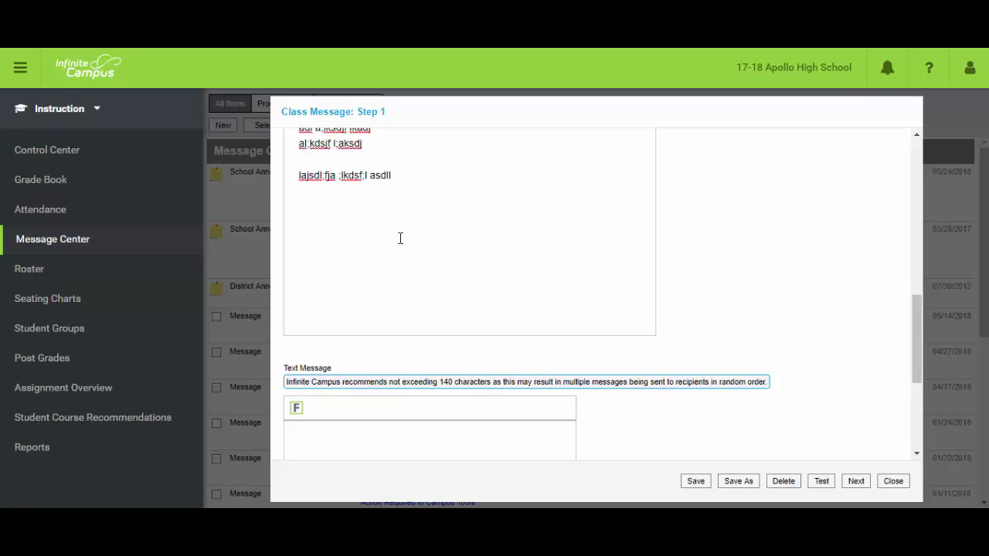
scroll(404, 239, up, 3)
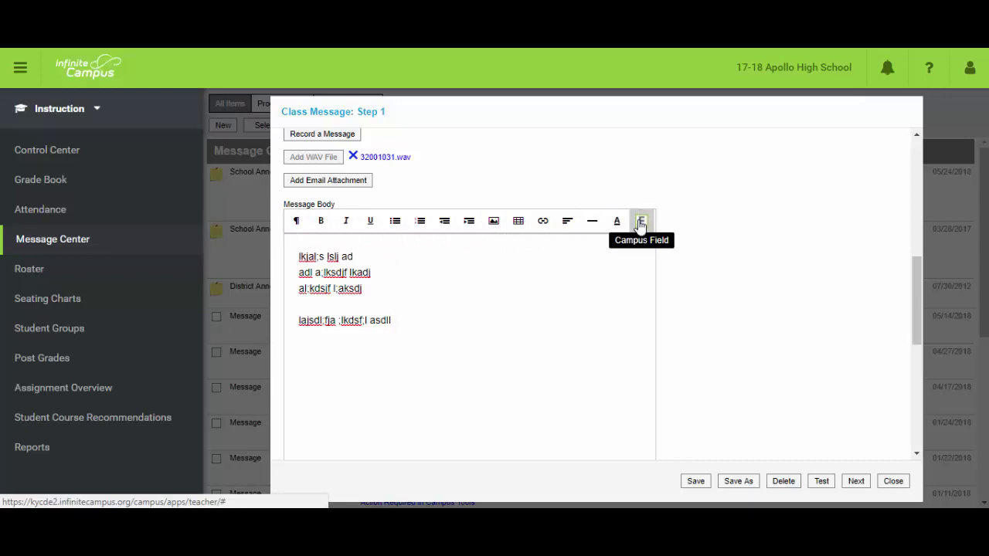
Type a line of placeholder text in the Text Message field.
click(641, 224)
scroll(726, 259, down, 3)
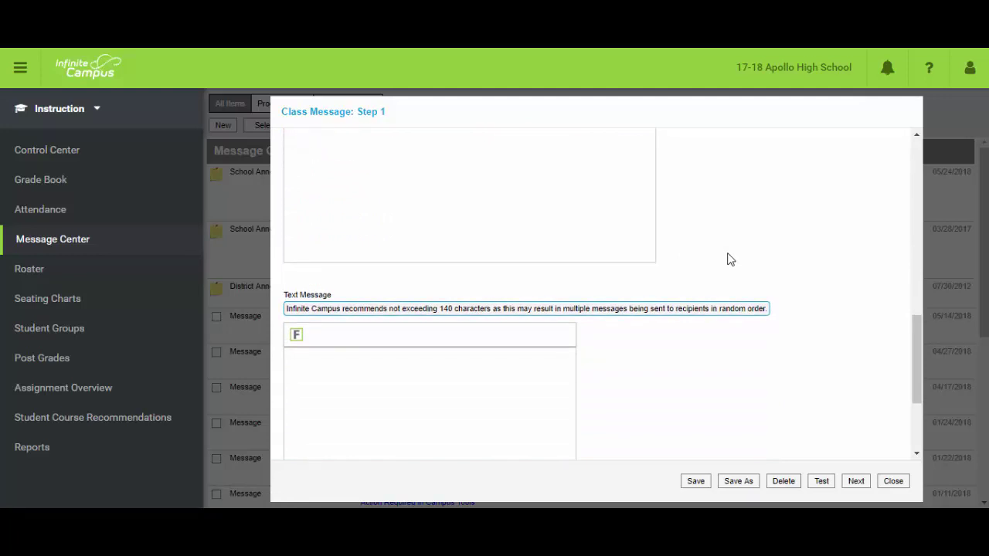
scroll(731, 258, down, 2)
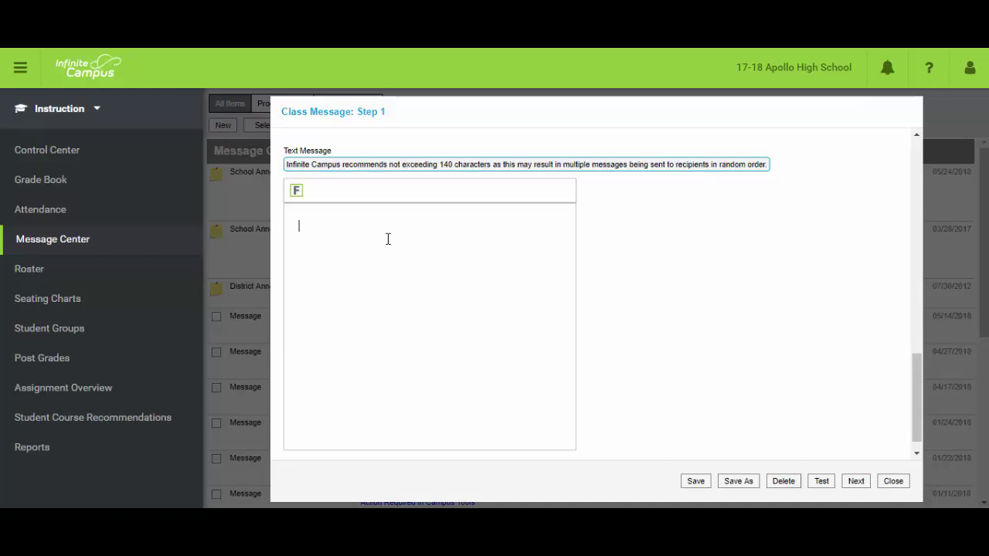
text(j lkajs )
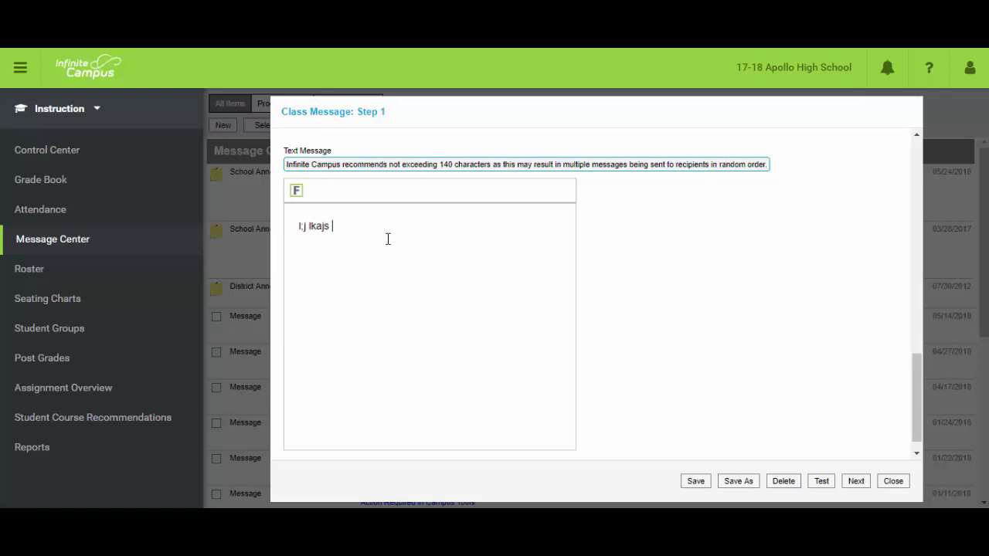
text(ldf ;lasdjlk lakdj lkdj lajldf ;alkdjf;l k)
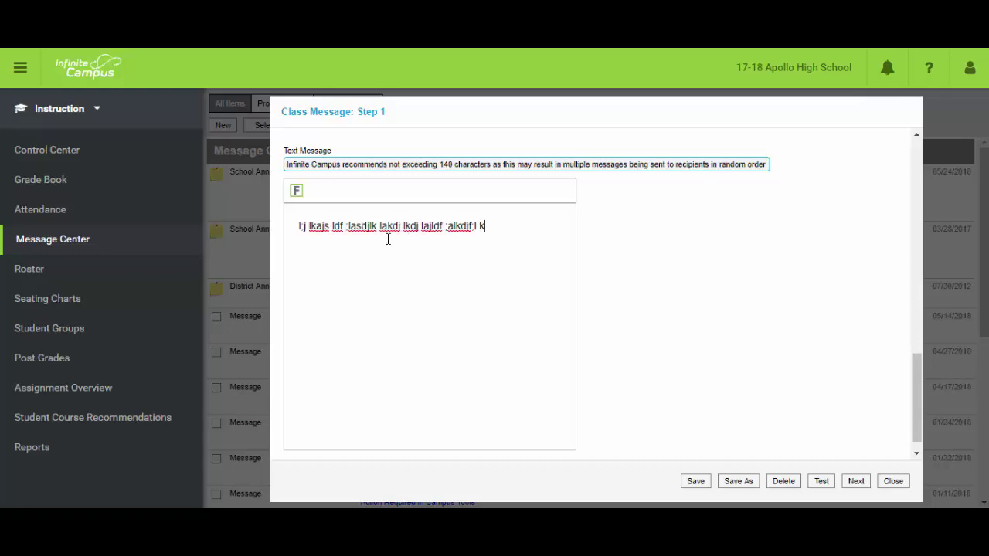
Advance the class message to Step 2 for recipient selection.
scroll(424, 245, up, 5)
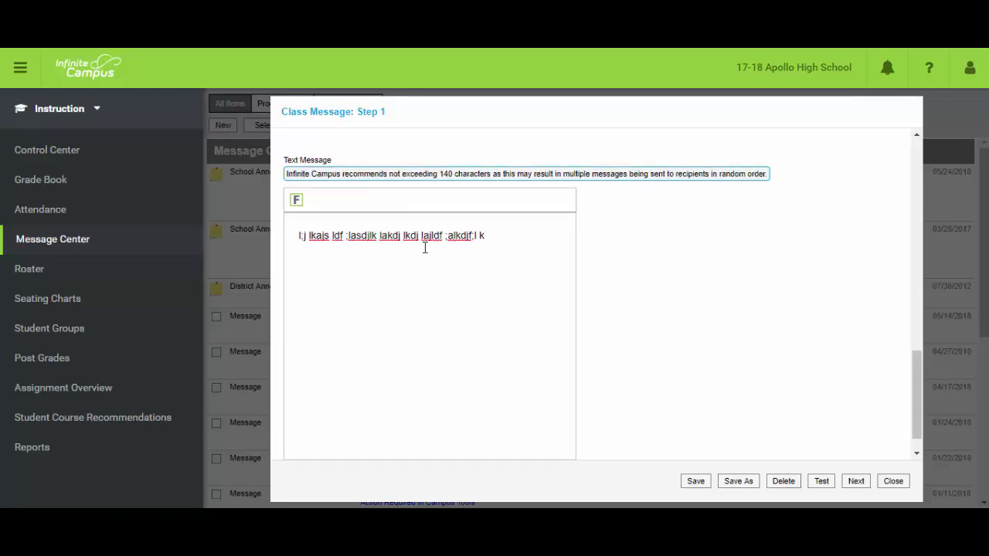
scroll(424, 247, up, 2)
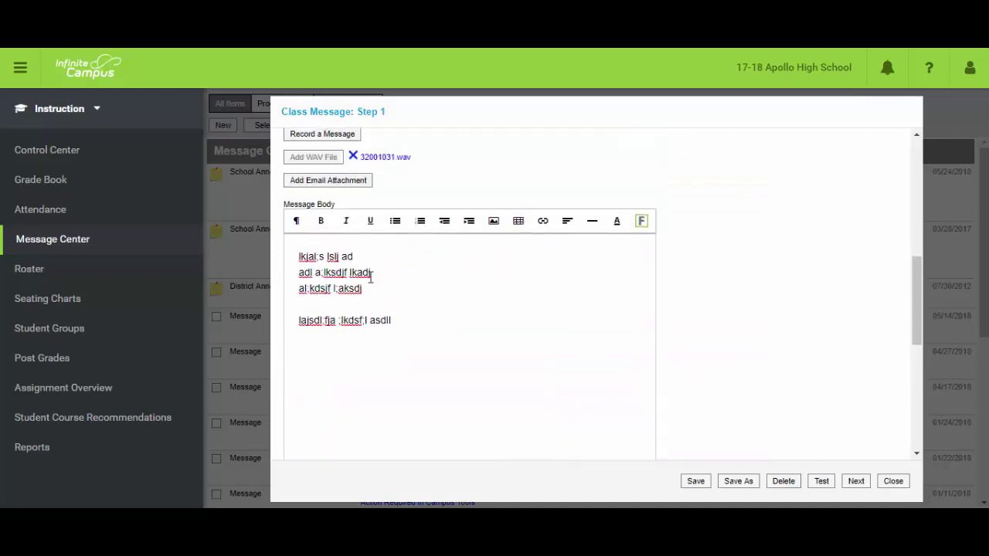
scroll(392, 305, down, 1)
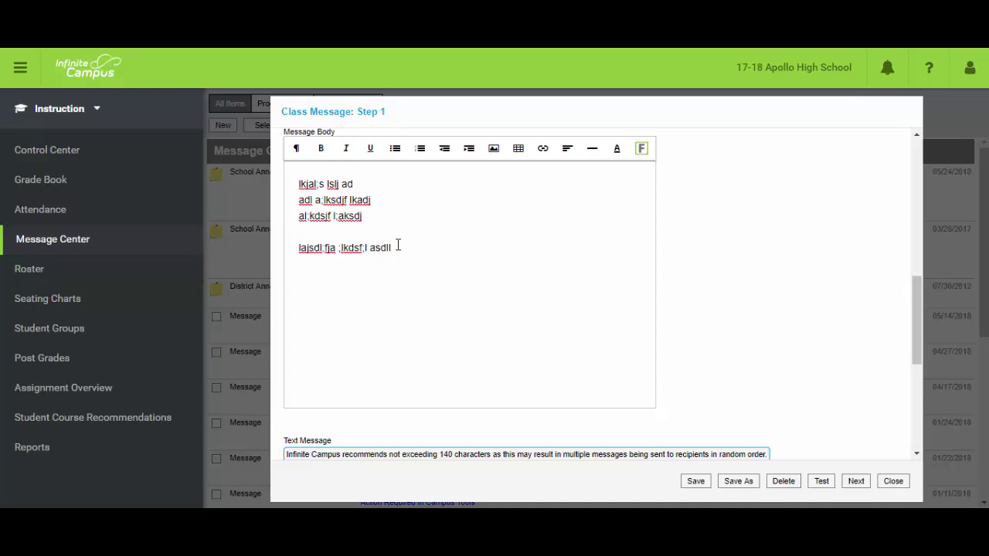
scroll(398, 246, down, 4)
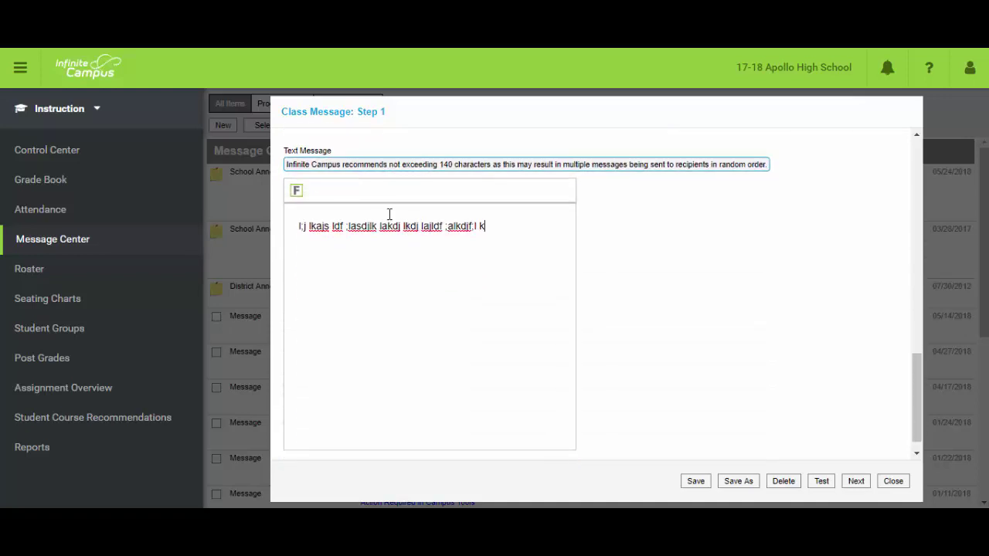
scroll(511, 225, down, 1)
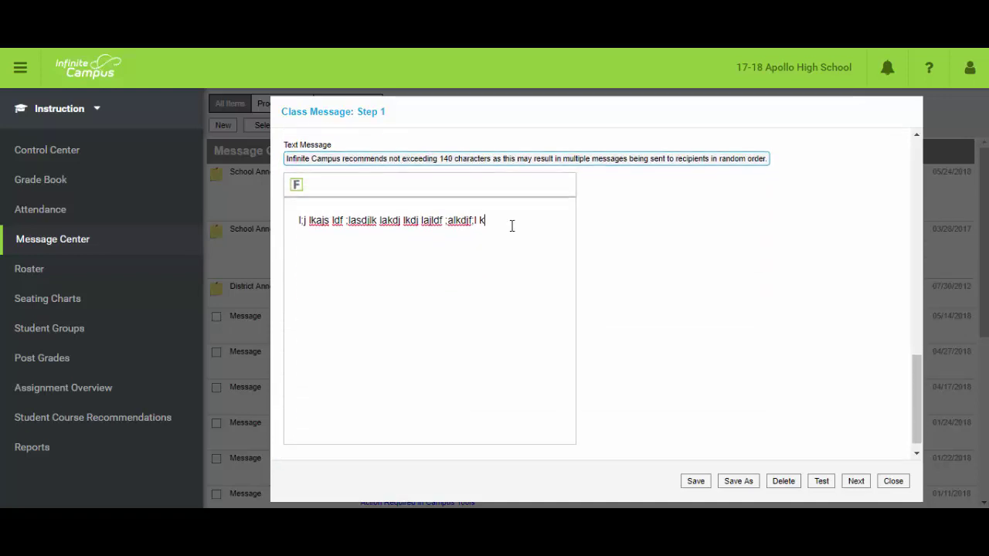
scroll(512, 225, down, 1)
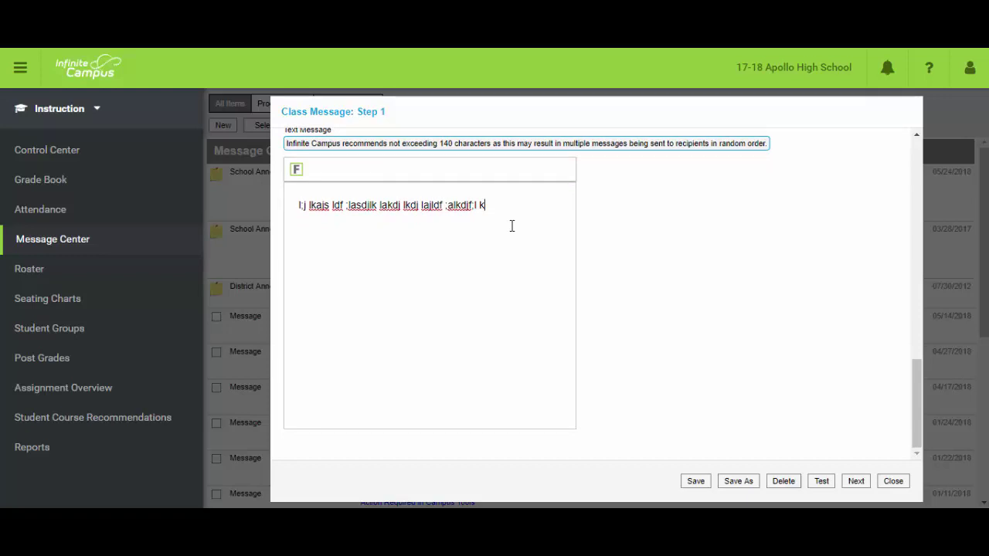
click(855, 481)
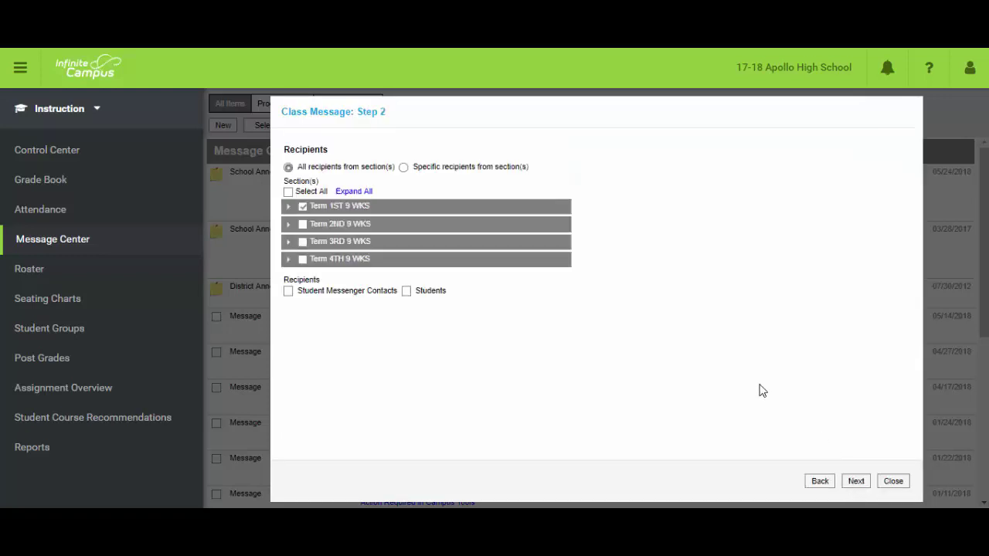
Under Term 1ST 9 WKS, select only section 5) 9350-PLW295-1 PLW 295 Engineer Design Dev.
click(288, 207)
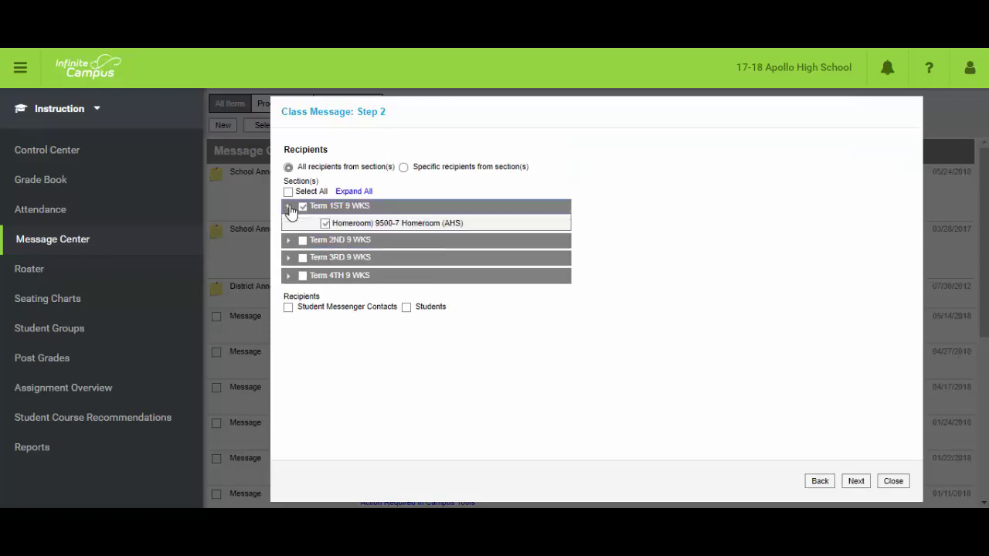
click(325, 224)
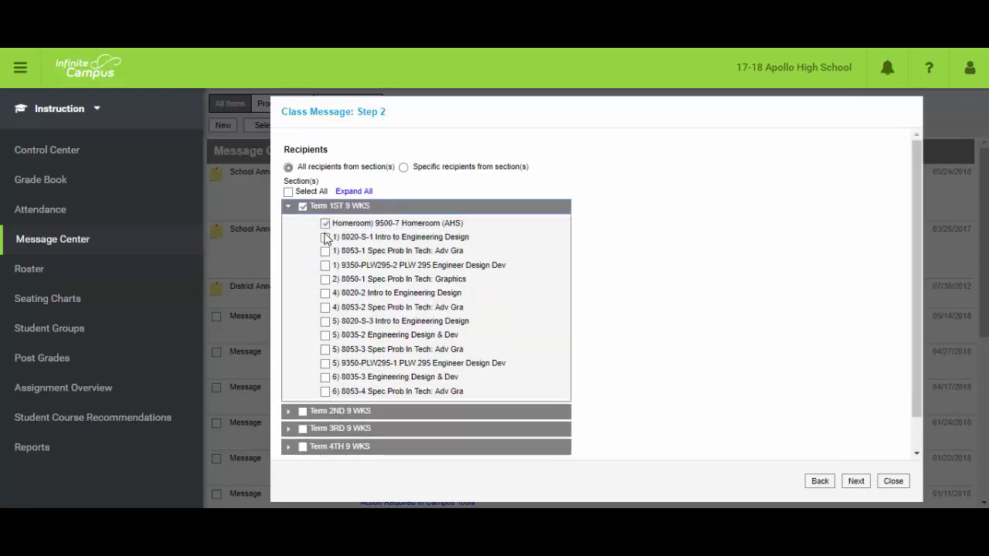
click(325, 265)
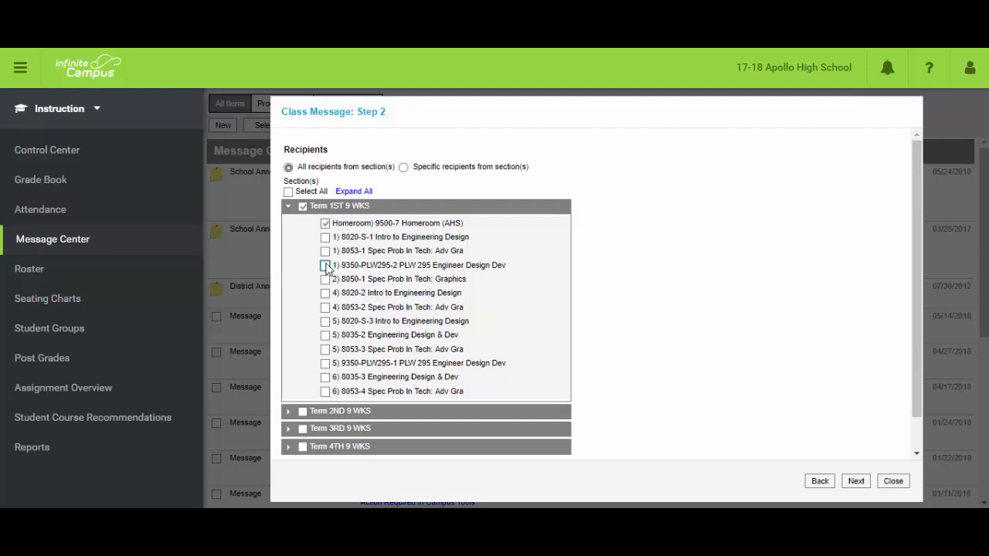
click(303, 207)
click(325, 363)
Include Student Messenger Contacts and Students as recipients and continue to the delivery summary.
scroll(788, 298, down, 1)
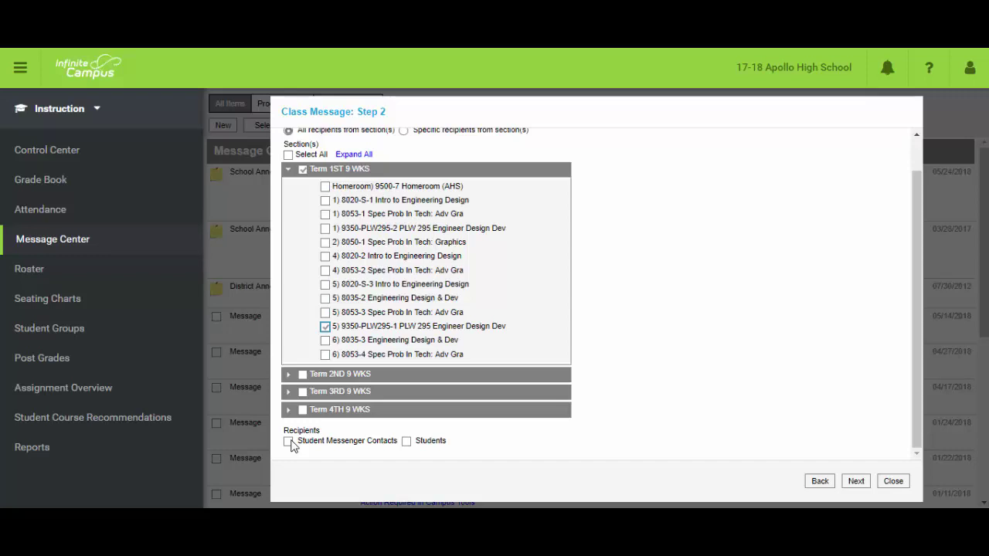
click(289, 441)
click(406, 441)
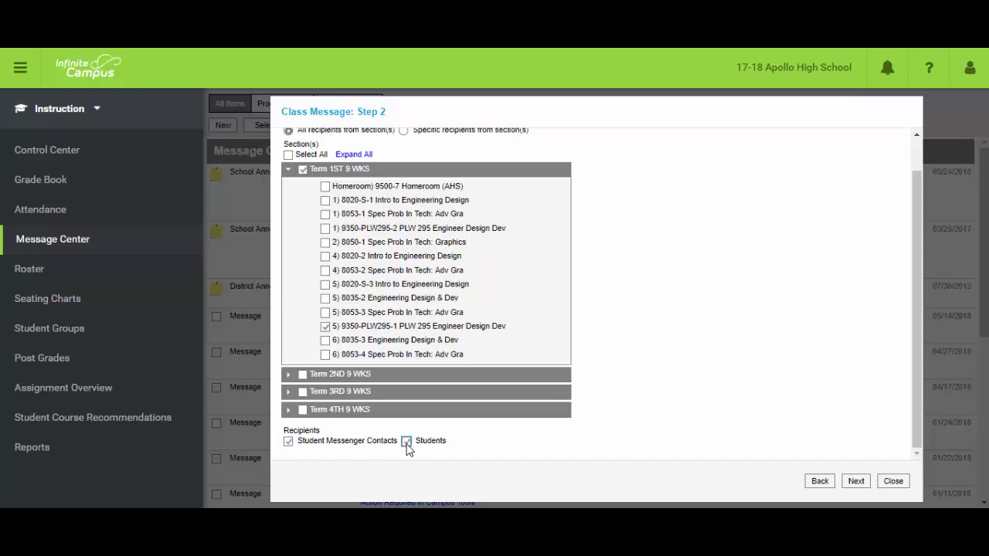
click(857, 481)
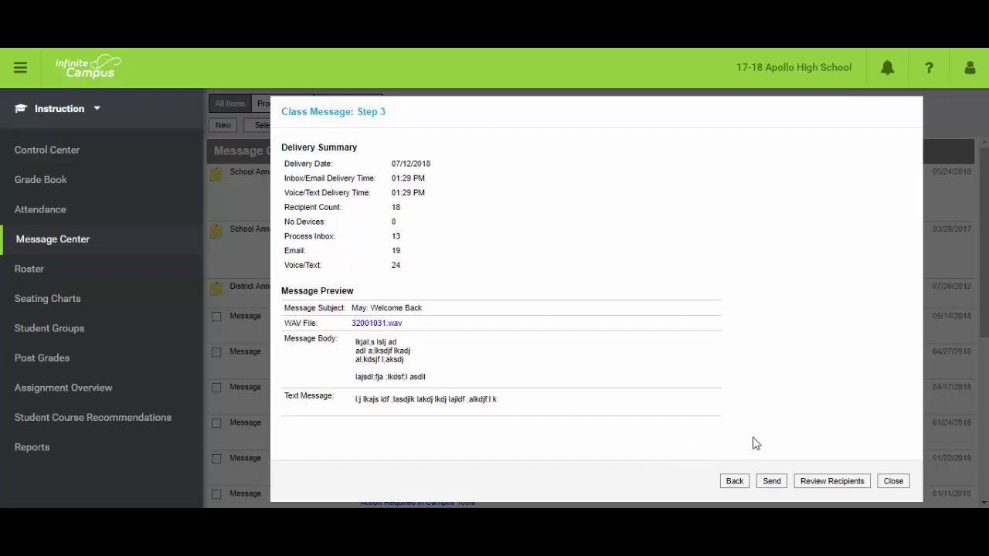
Open the Review Recipients list from the 18-recipient delivery summary.
click(829, 483)
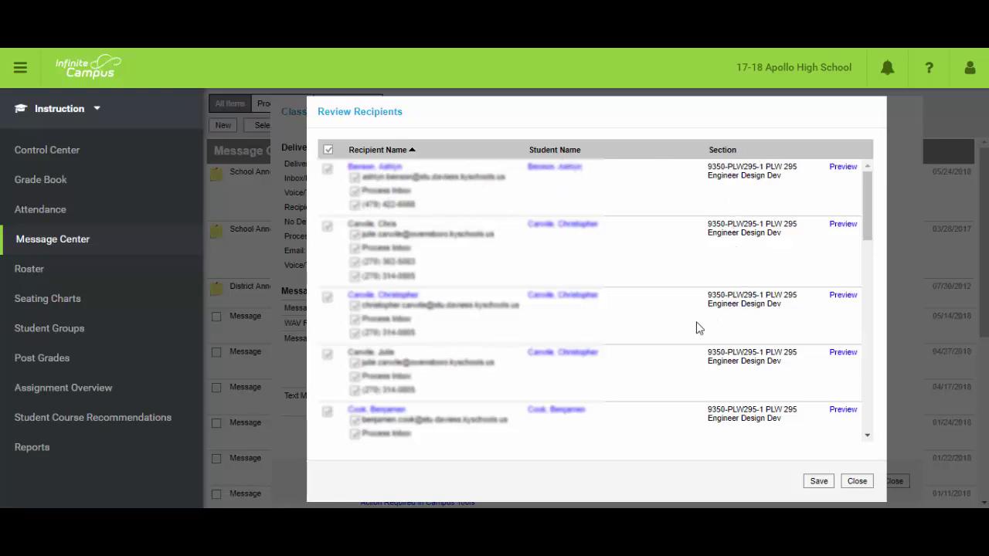
Scroll through the recipient list to check who will receive the class message.
scroll(698, 328, down, 3)
scroll(391, 188, down, 3)
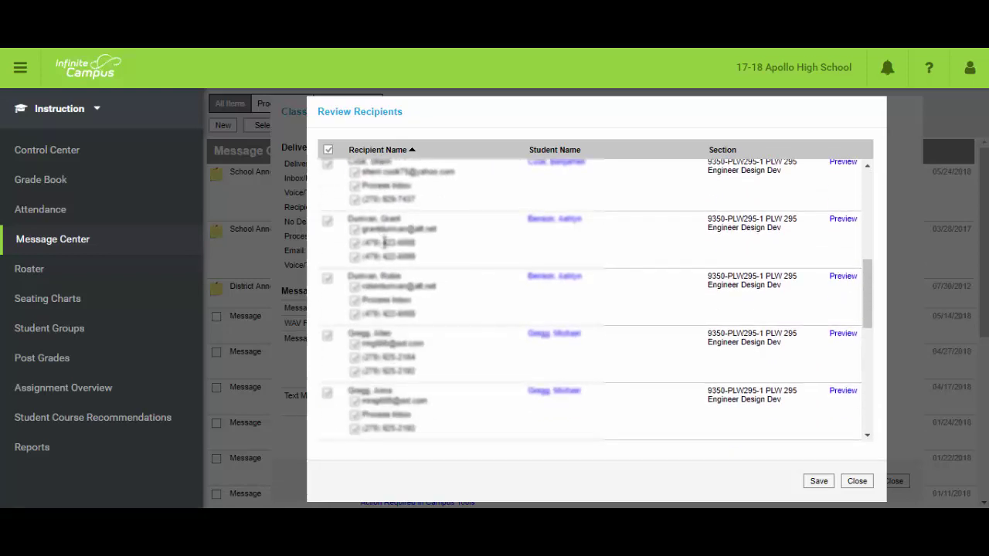
scroll(384, 242, down, 10)
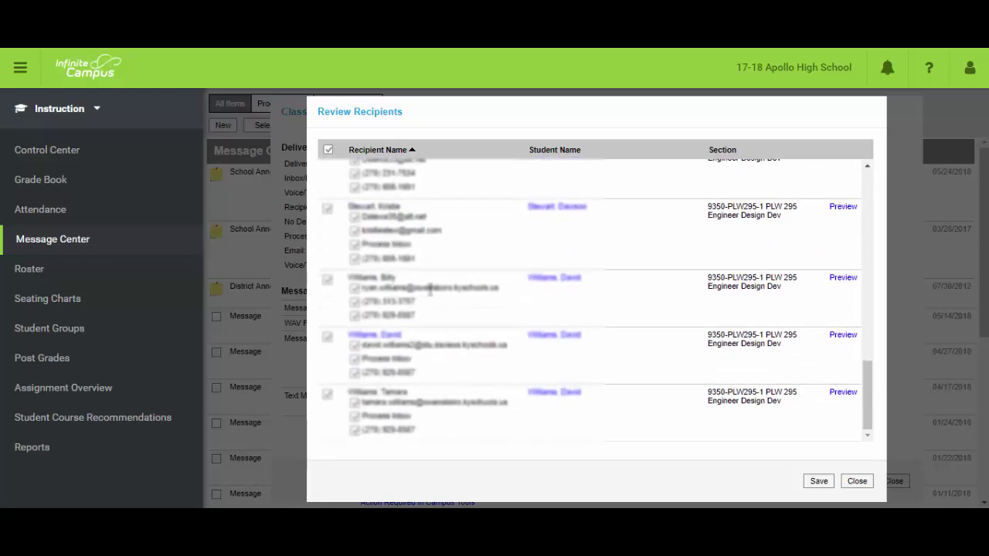
scroll(430, 296, up, 5)
scroll(430, 298, up, 2)
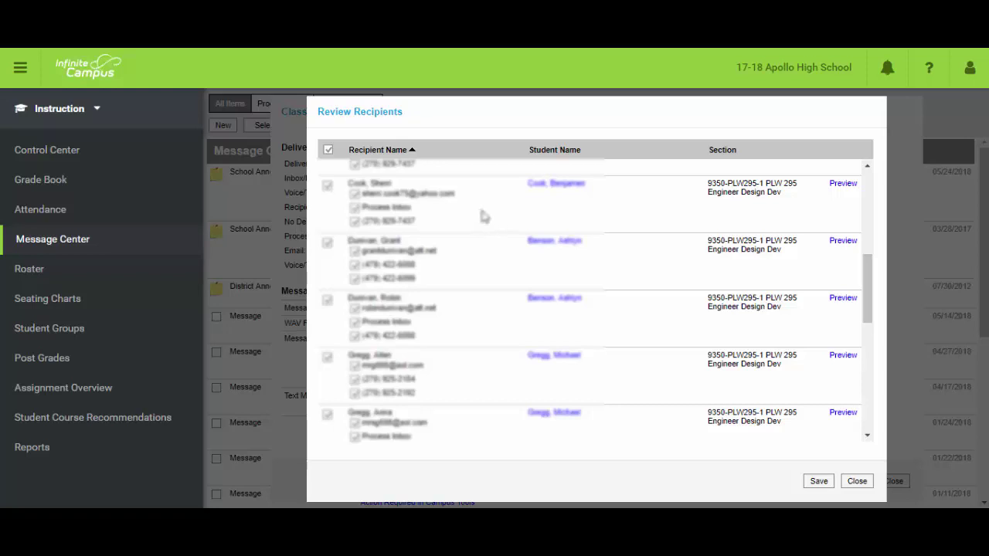
scroll(491, 221, down, 3)
Leave the recipient review and discard the class message without sending it.
click(857, 481)
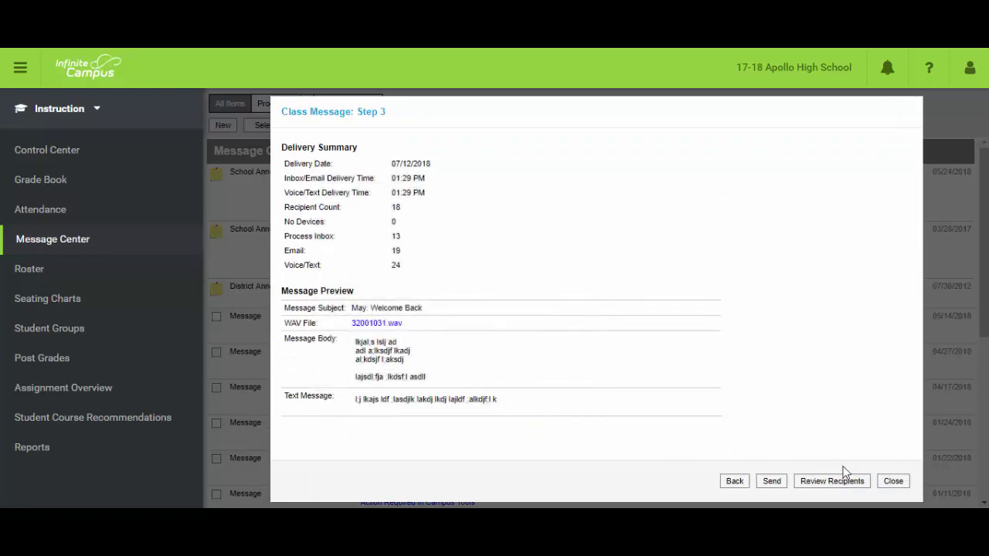
click(891, 480)
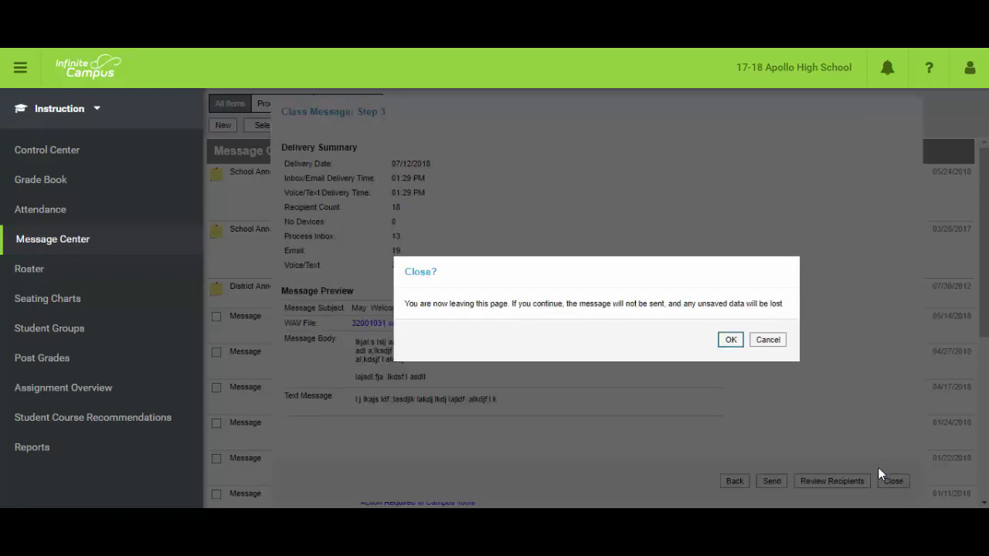
click(729, 341)
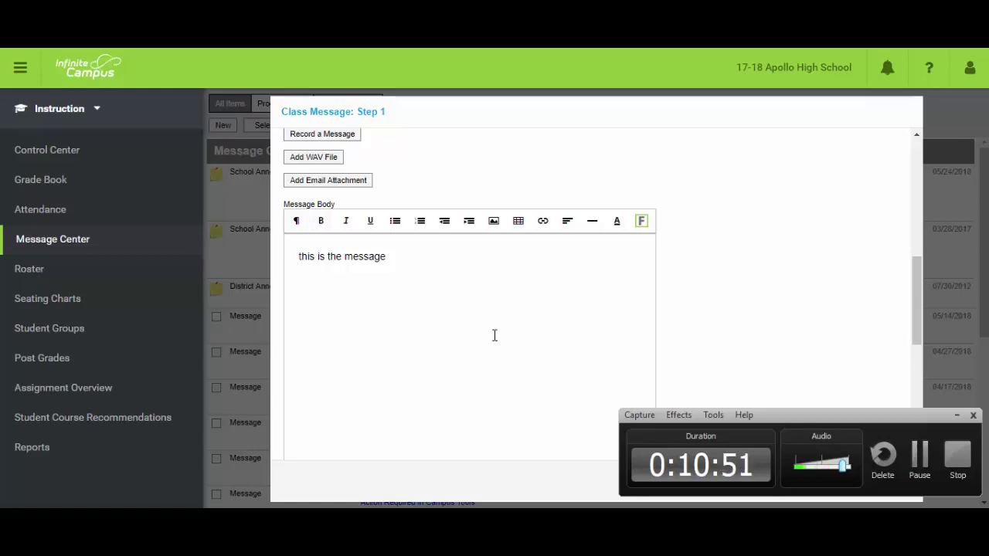
click(957, 415)
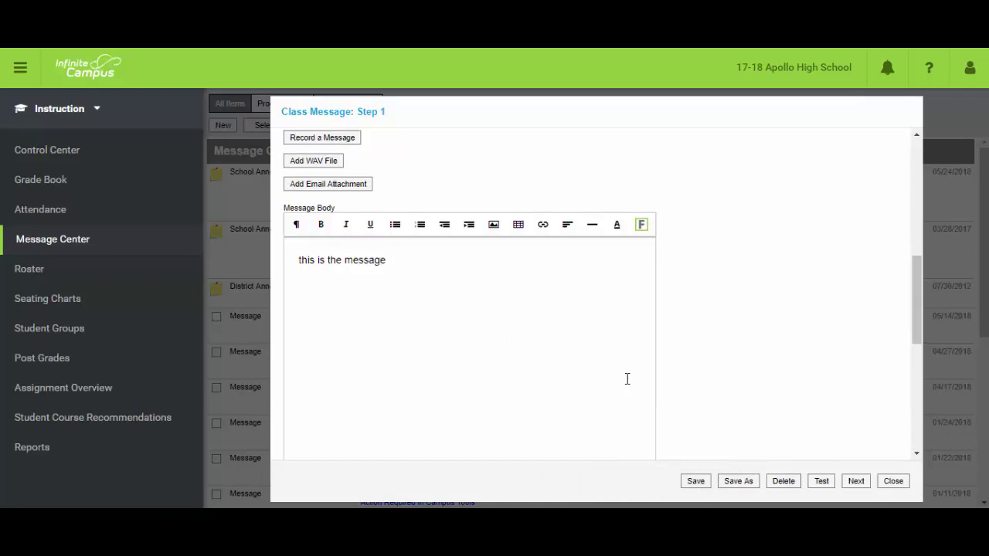
scroll(628, 379, up, 3)
scroll(623, 380, up, 6)
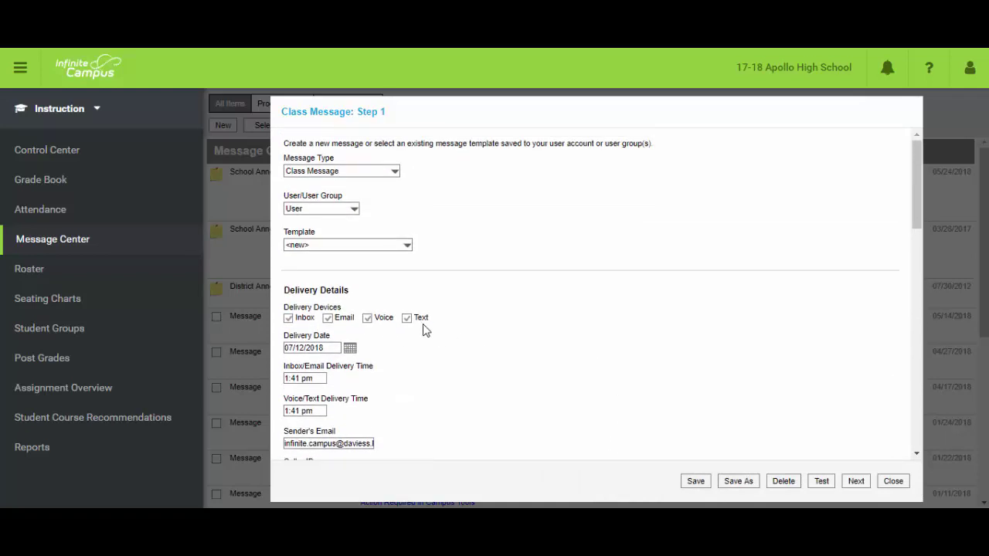
scroll(529, 313, down, 6)
scroll(573, 301, down, 3)
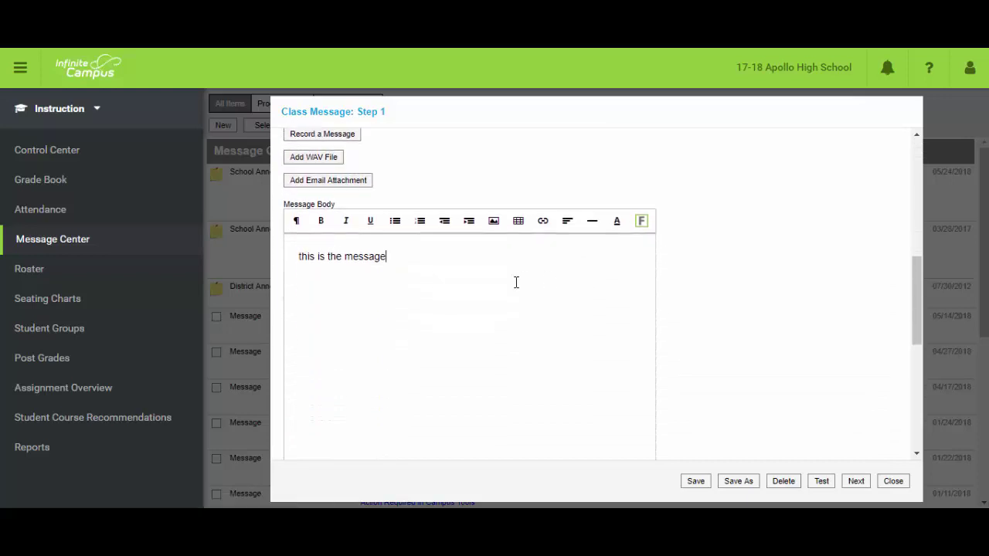
scroll(514, 283, up, 2)
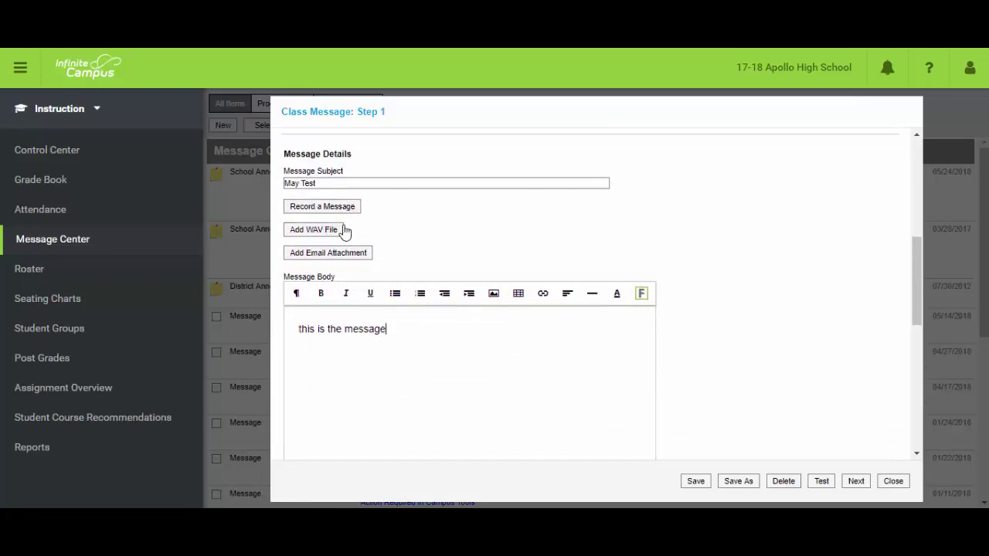
scroll(384, 230, up, 4)
drag(294, 326, 387, 326)
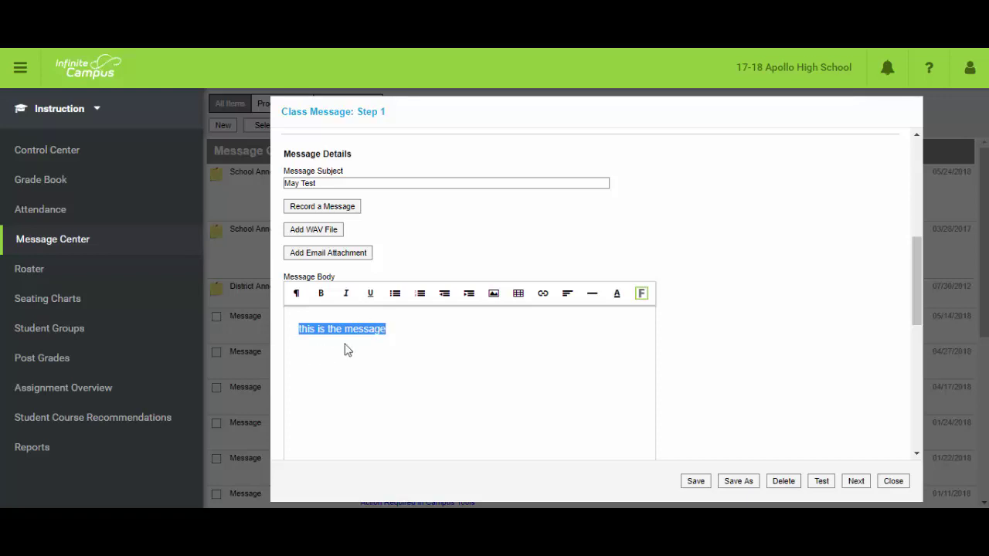
click(356, 330)
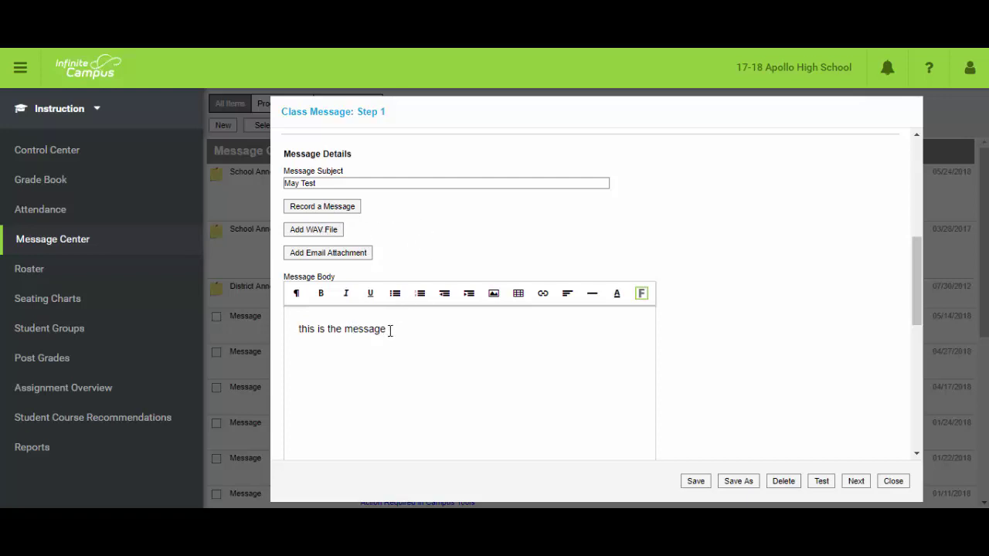
click(351, 328)
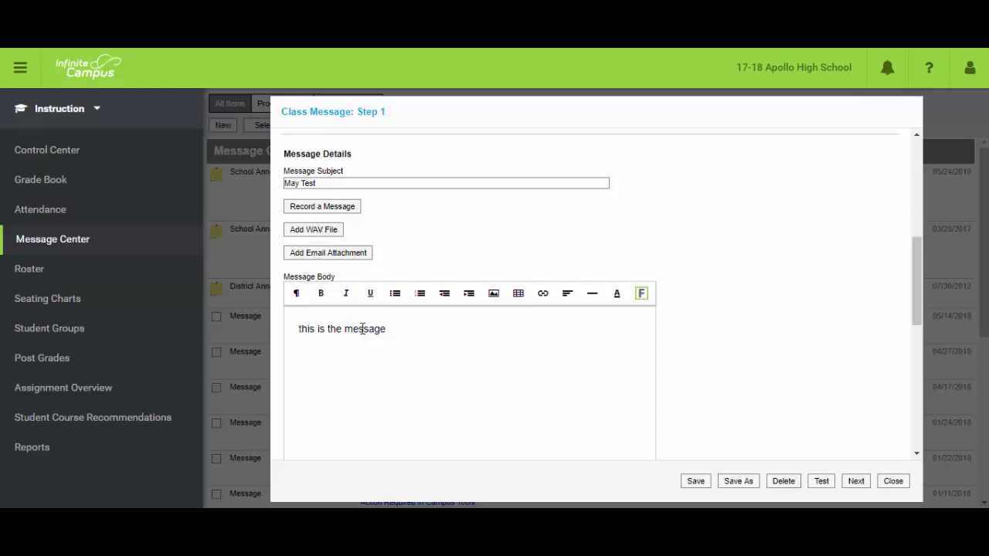